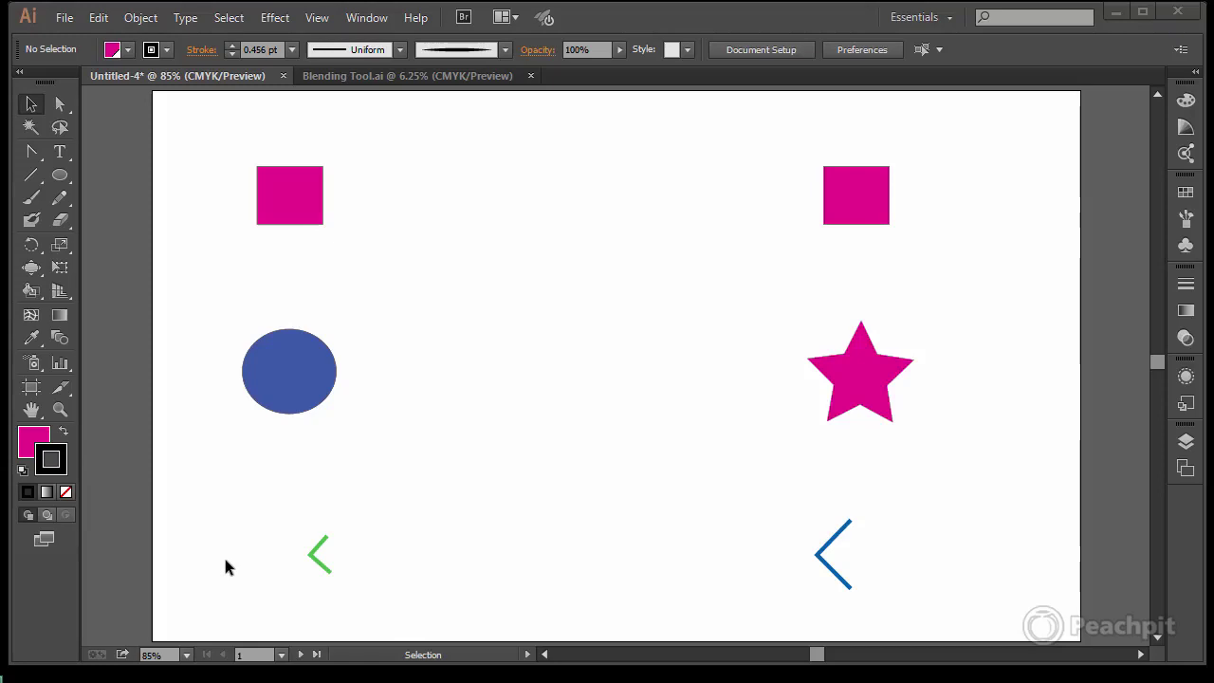
Select the top-left pink square and switch to the Blend tool.
{"action": "left_click", "coordinate": [275, 180]}
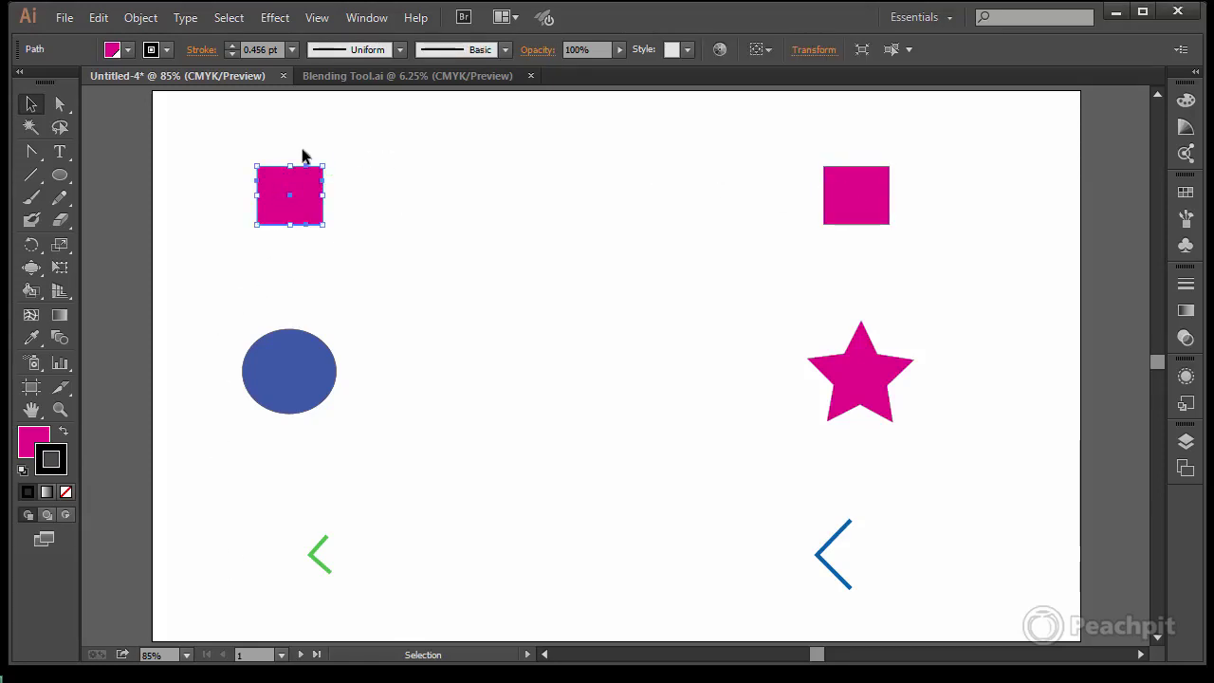
{"action": "left_click", "coordinate": [61, 338]}
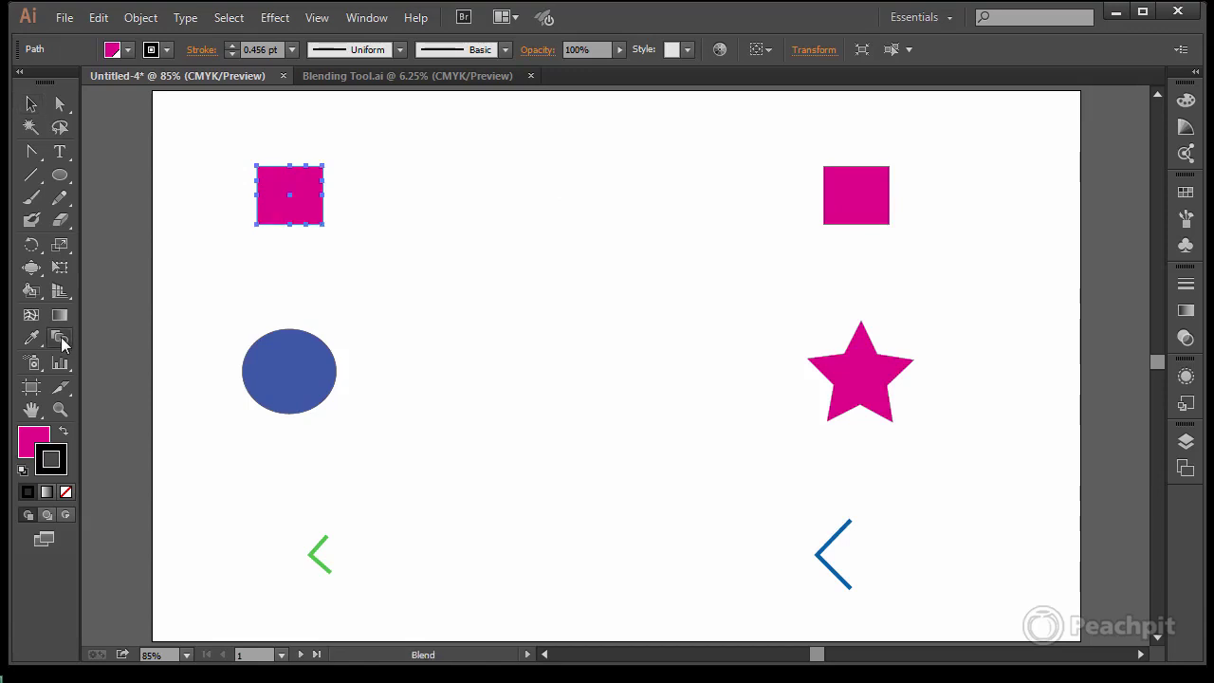
Set Blend Options spacing to Specified Steps with 6 steps.
{"action": "double_click", "coordinate": [61, 340]}
{"action": "left_click_drag", "start_coordinate": [632, 302], "coordinate": [609, 148]}
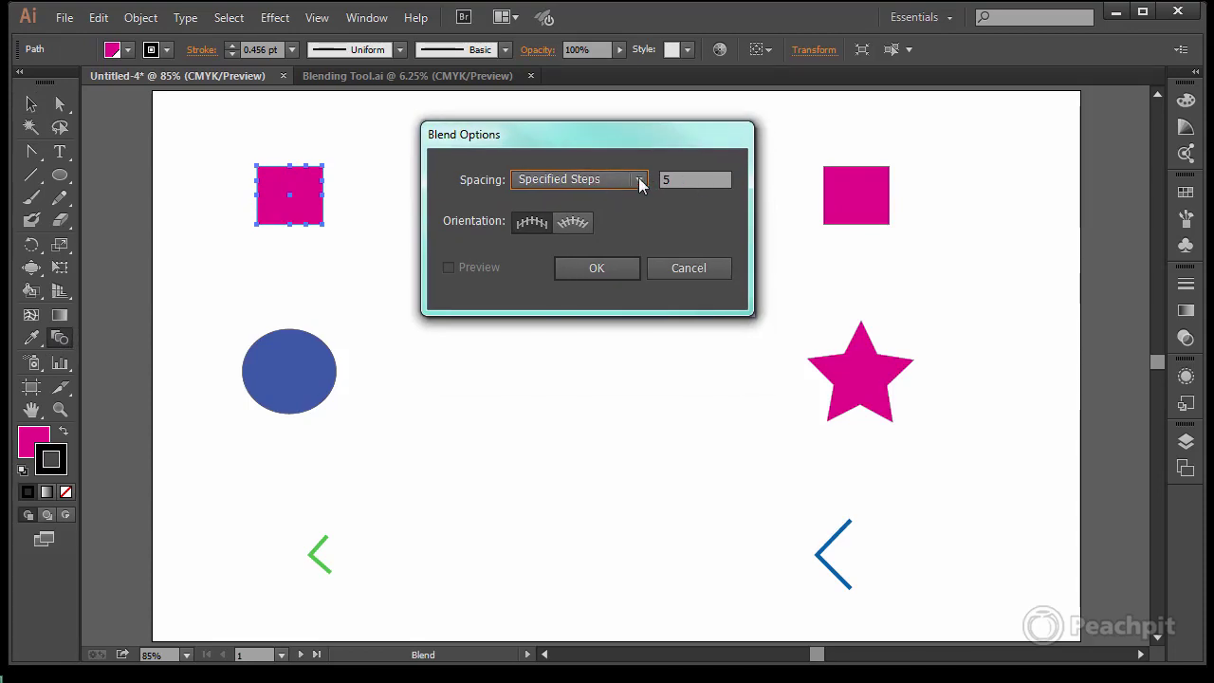
{"action": "left_click", "coordinate": [640, 181]}
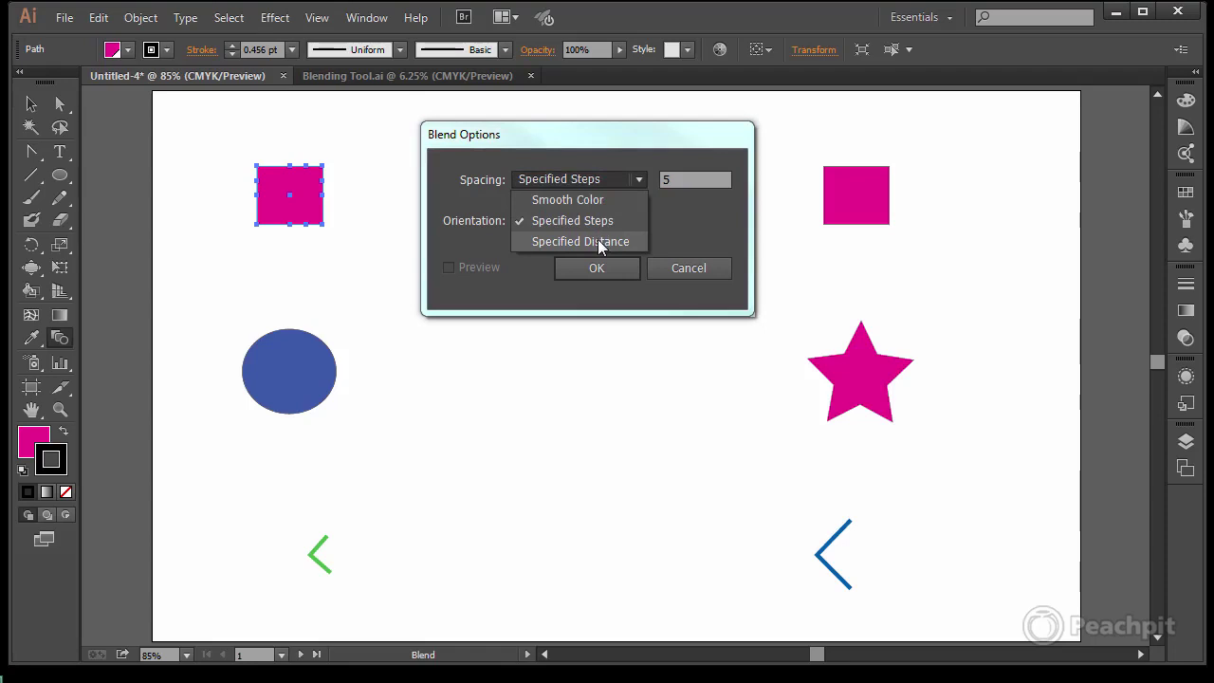
{"action": "left_click", "coordinate": [613, 202]}
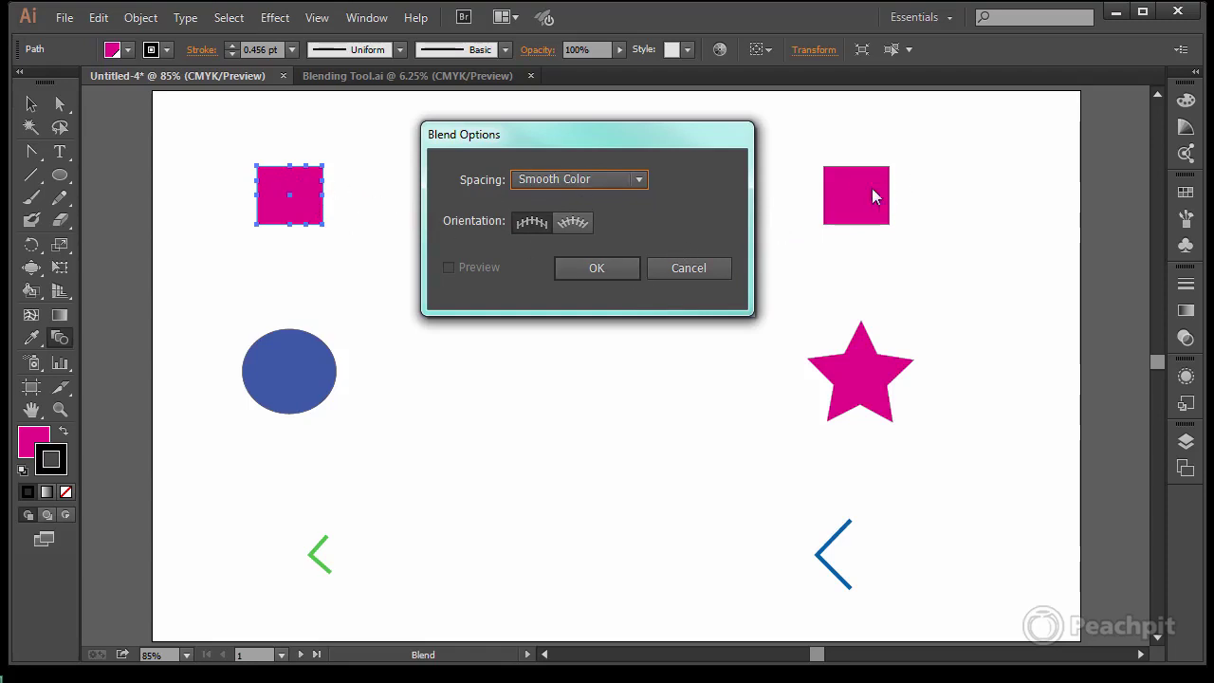
{"action": "left_click", "coordinate": [641, 180]}
{"action": "left_click", "coordinate": [605, 220]}
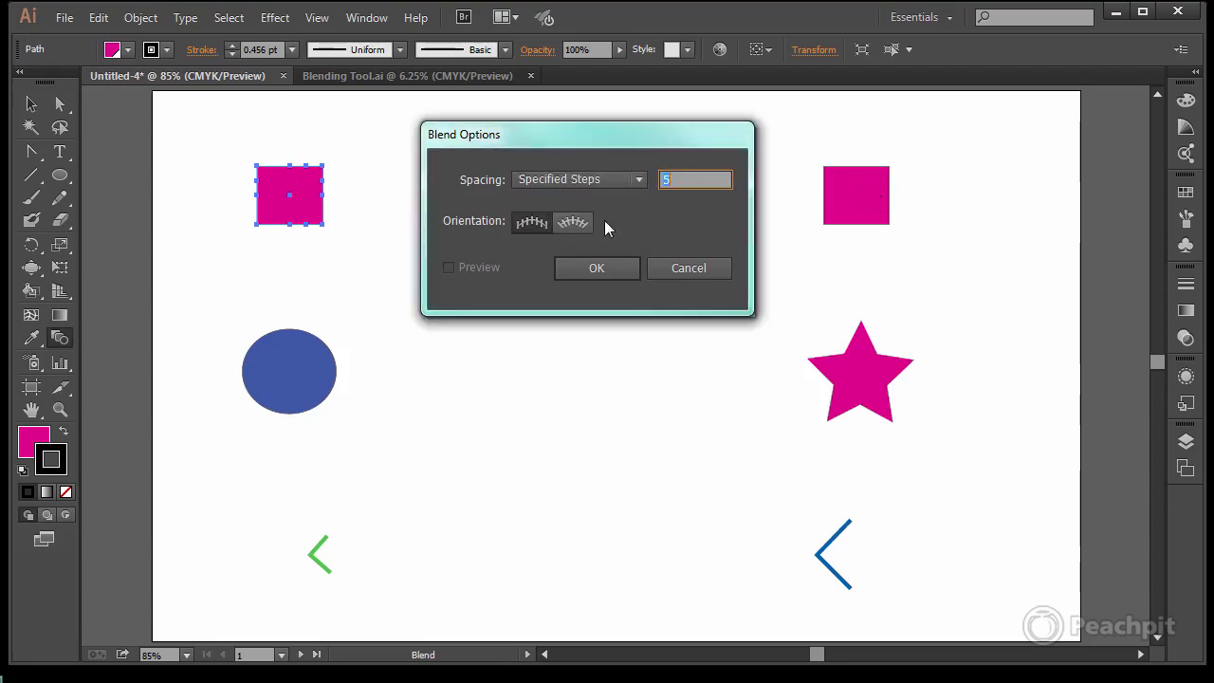
{"action": "left_click", "coordinate": [703, 179]}
{"action": "left_click", "coordinate": [613, 267]}
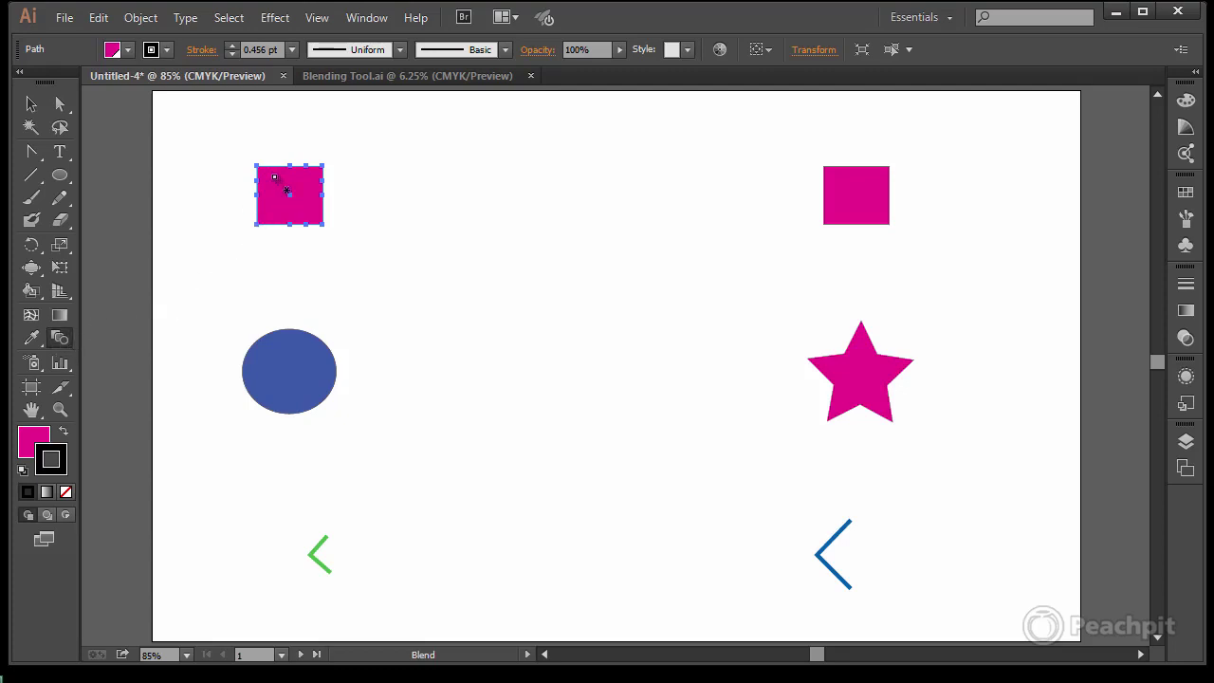
Blend the left pink square into the right one, creating six intermediate squares.
{"action": "left_click", "coordinate": [865, 196]}
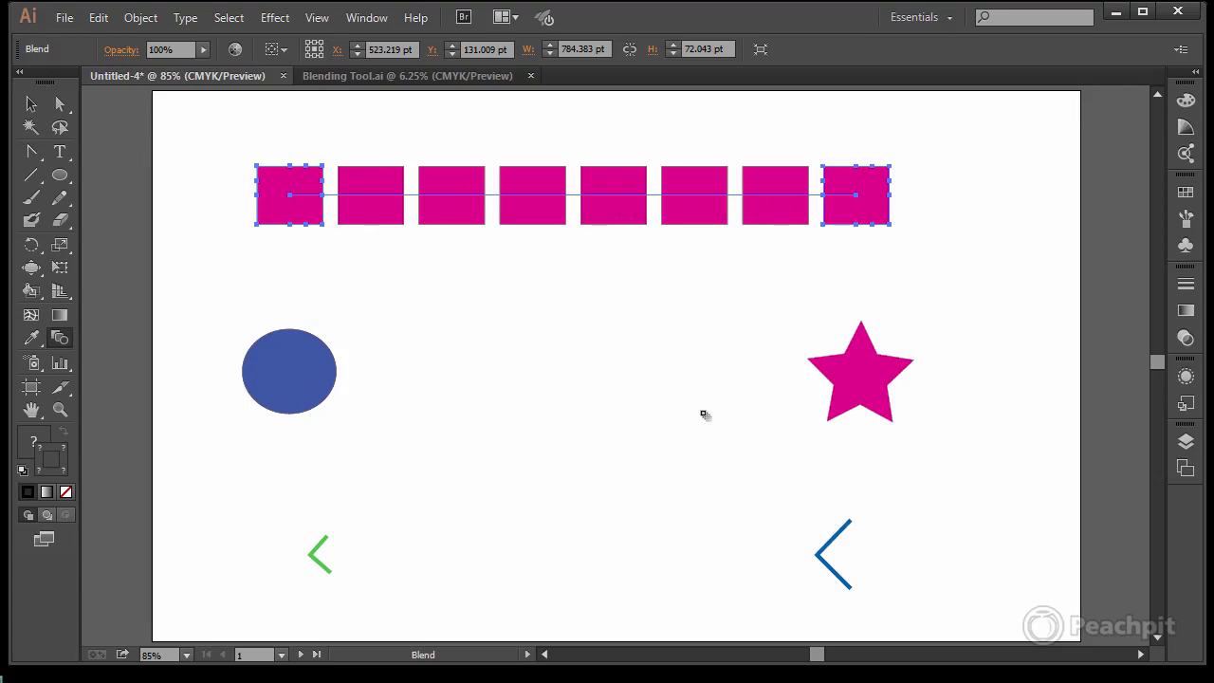
{"action": "left_click", "coordinate": [60, 103]}
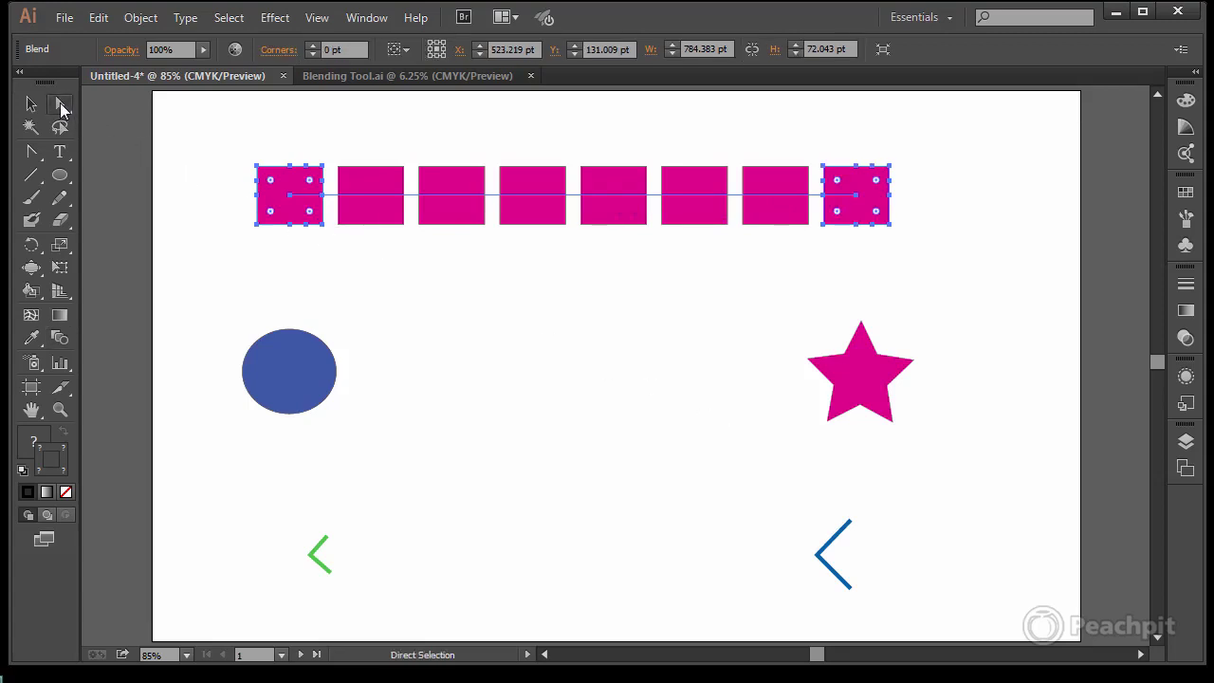
Fill the blend's right end square with CMYK Blue.
{"action": "left_click", "coordinate": [950, 214]}
{"action": "left_click", "coordinate": [864, 187]}
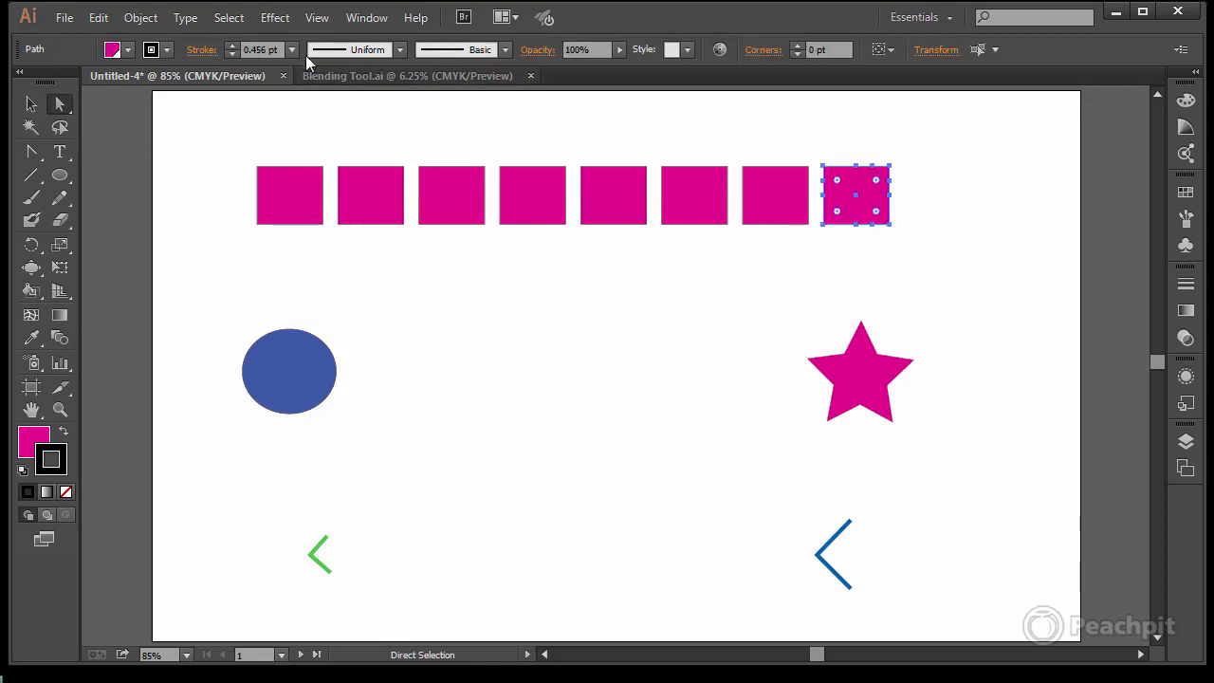
{"action": "left_click", "coordinate": [128, 51]}
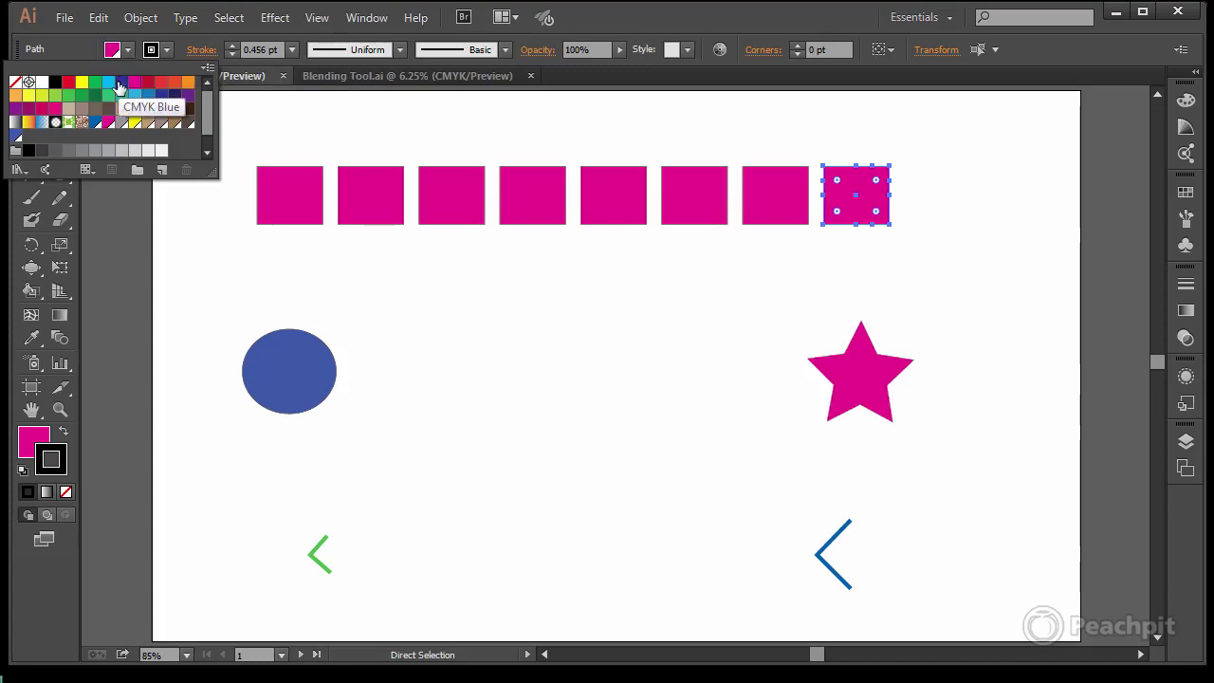
{"action": "left_click", "coordinate": [121, 82]}
{"action": "left_click", "coordinate": [521, 310]}
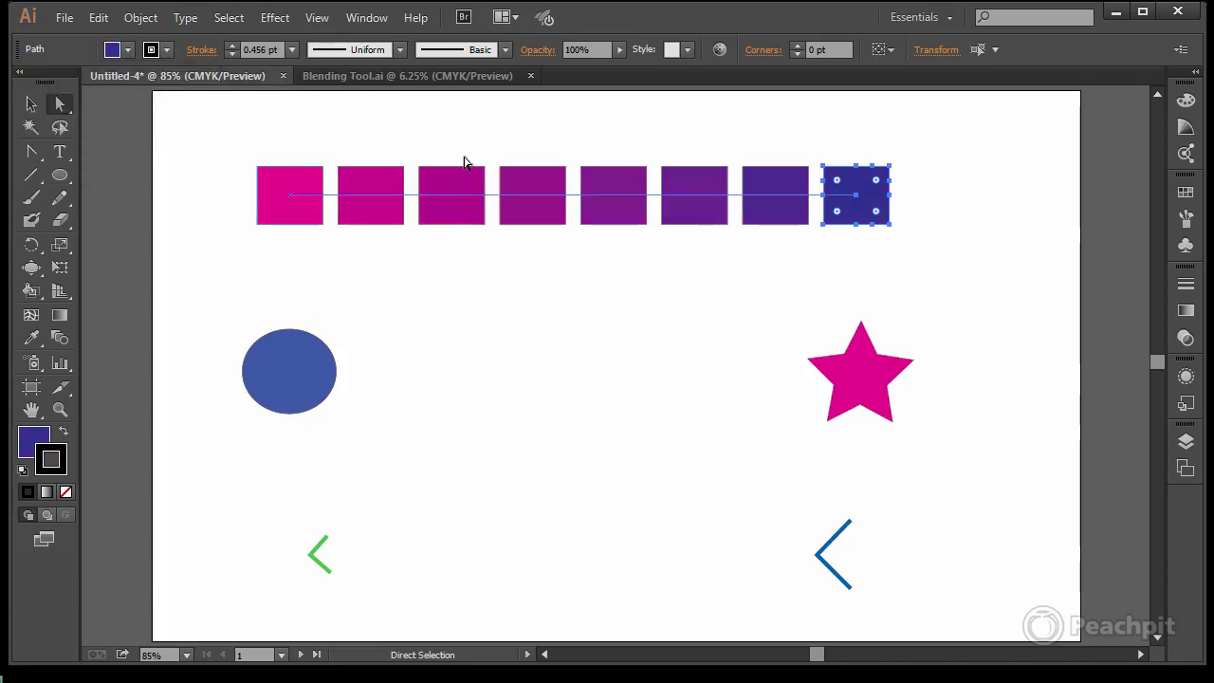
{"action": "left_click", "coordinate": [474, 143]}
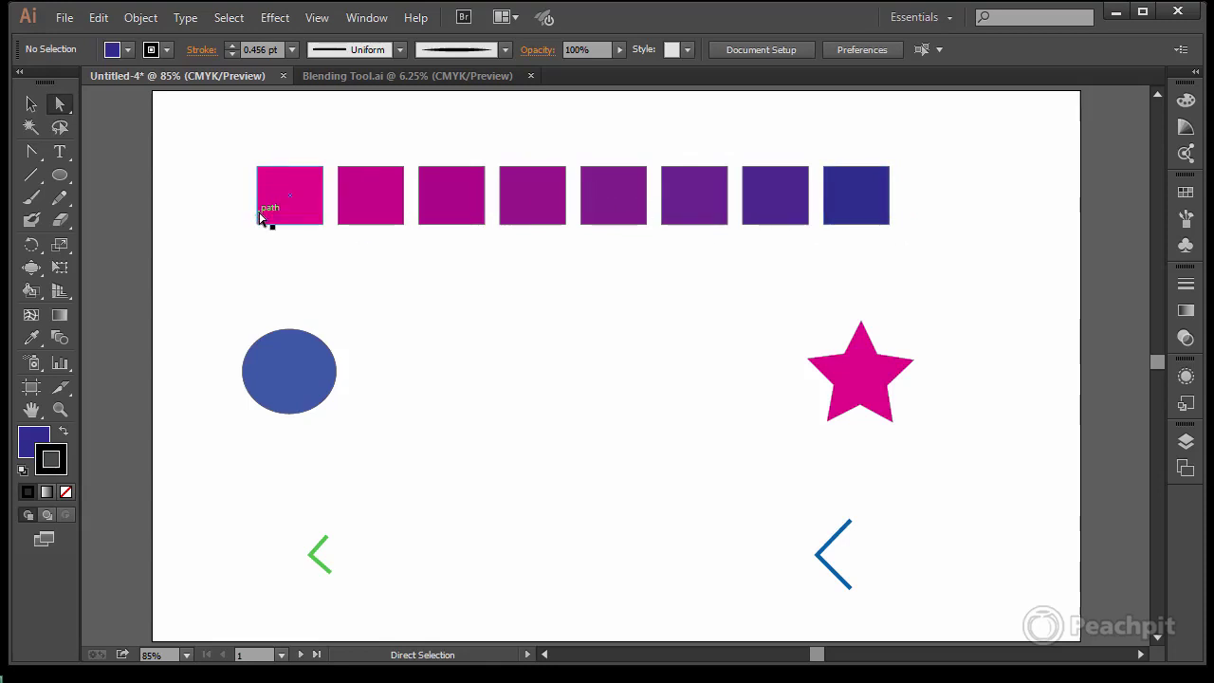
Curve the blend spine into a gentle wave using the Anchor Point tool and its handles.
{"action": "left_click", "coordinate": [34, 152]}
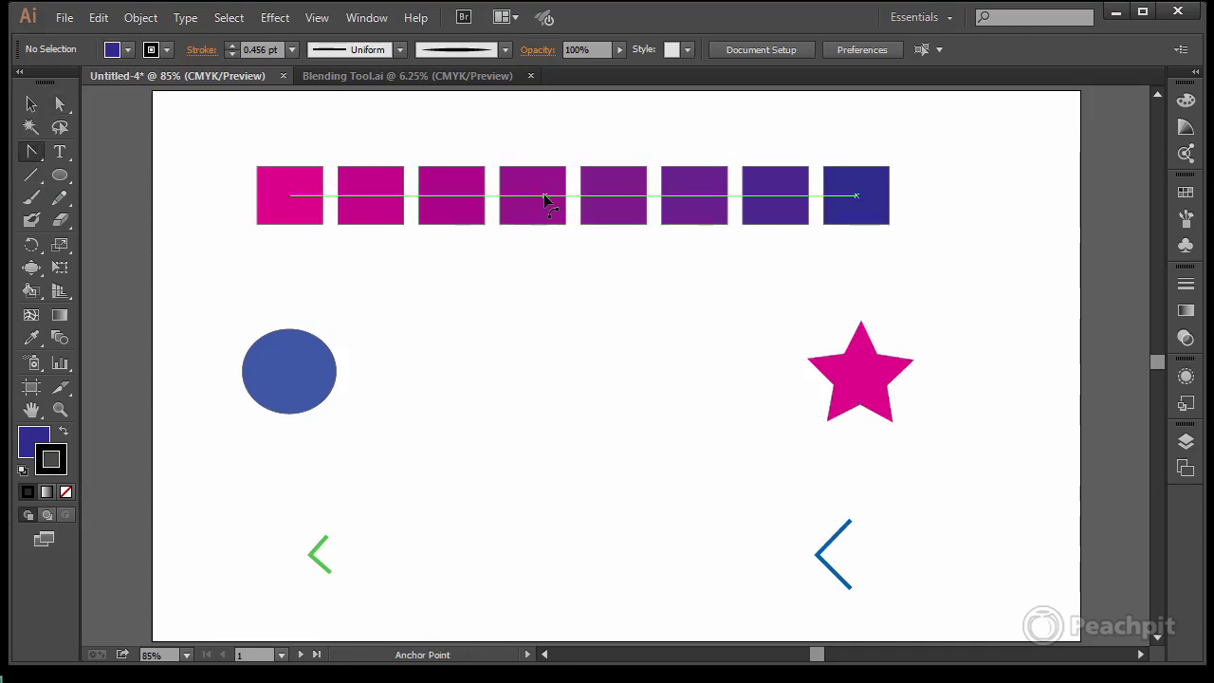
{"action": "left_click_drag", "start_coordinate": [545, 198], "coordinate": [563, 253]}
{"action": "left_click_drag", "start_coordinate": [29, 155], "coordinate": [122, 217]}
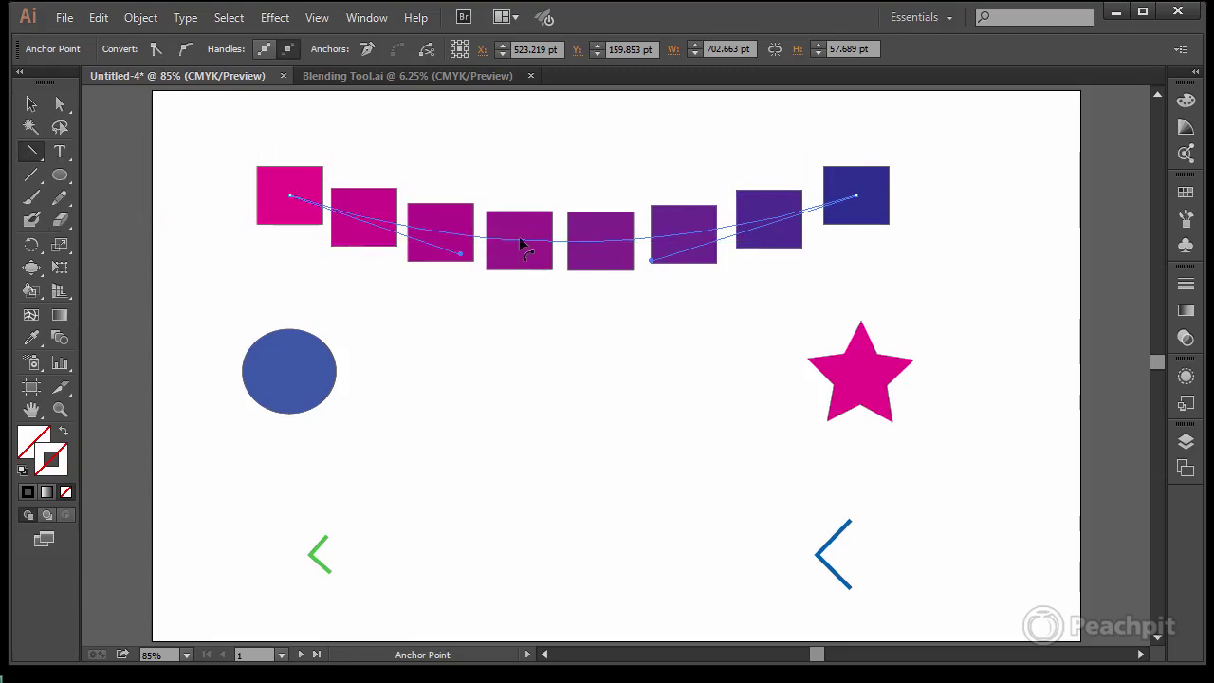
{"action": "left_click_drag", "start_coordinate": [560, 243], "coordinate": [544, 151]}
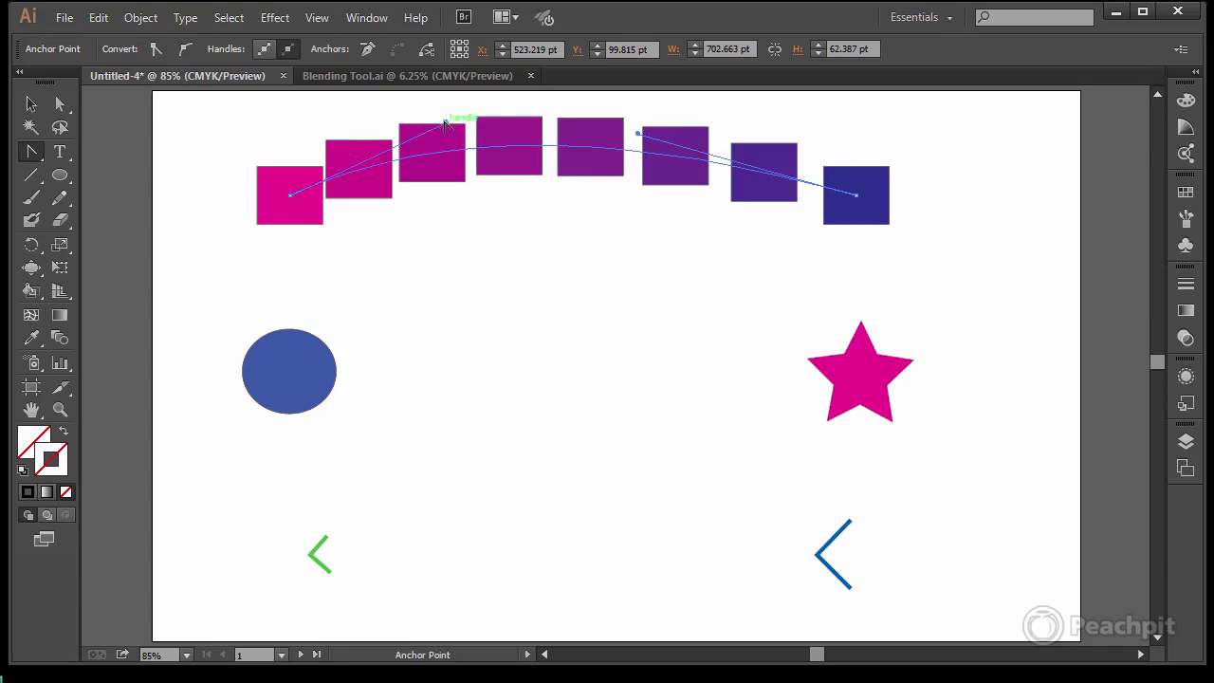
{"action": "left_click_drag", "start_coordinate": [444, 123], "coordinate": [472, 253]}
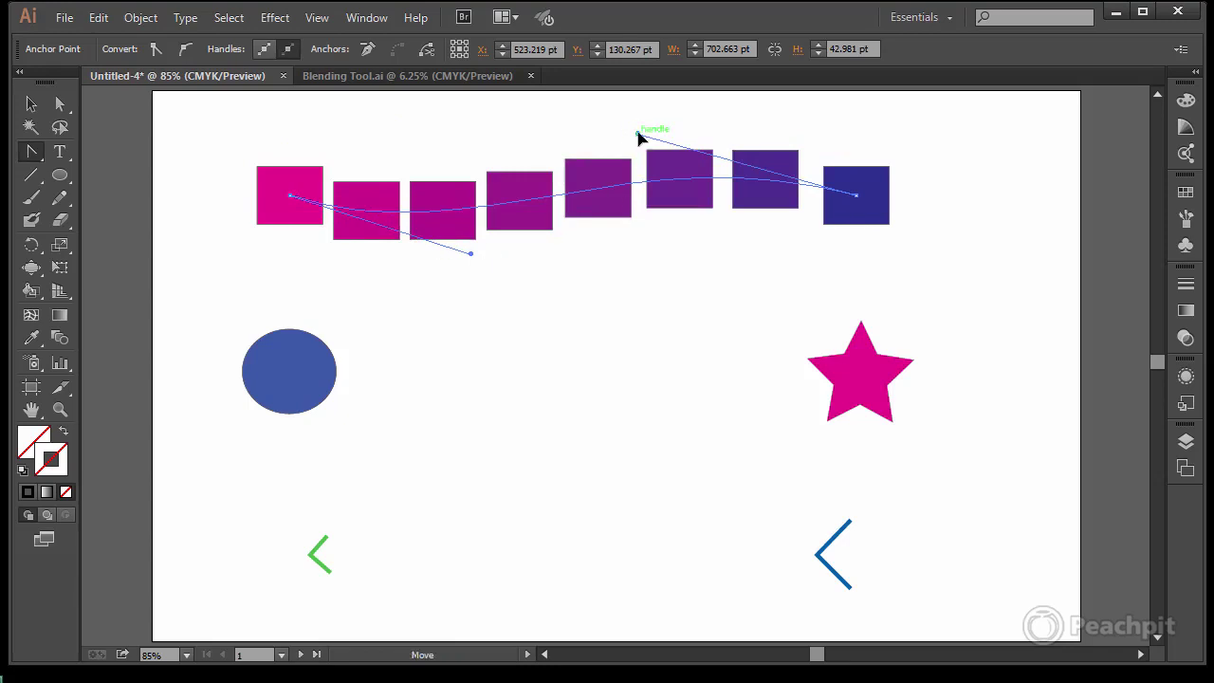
{"action": "left_click_drag", "start_coordinate": [639, 136], "coordinate": [639, 104]}
{"action": "left_click_drag", "start_coordinate": [474, 255], "coordinate": [510, 293]}
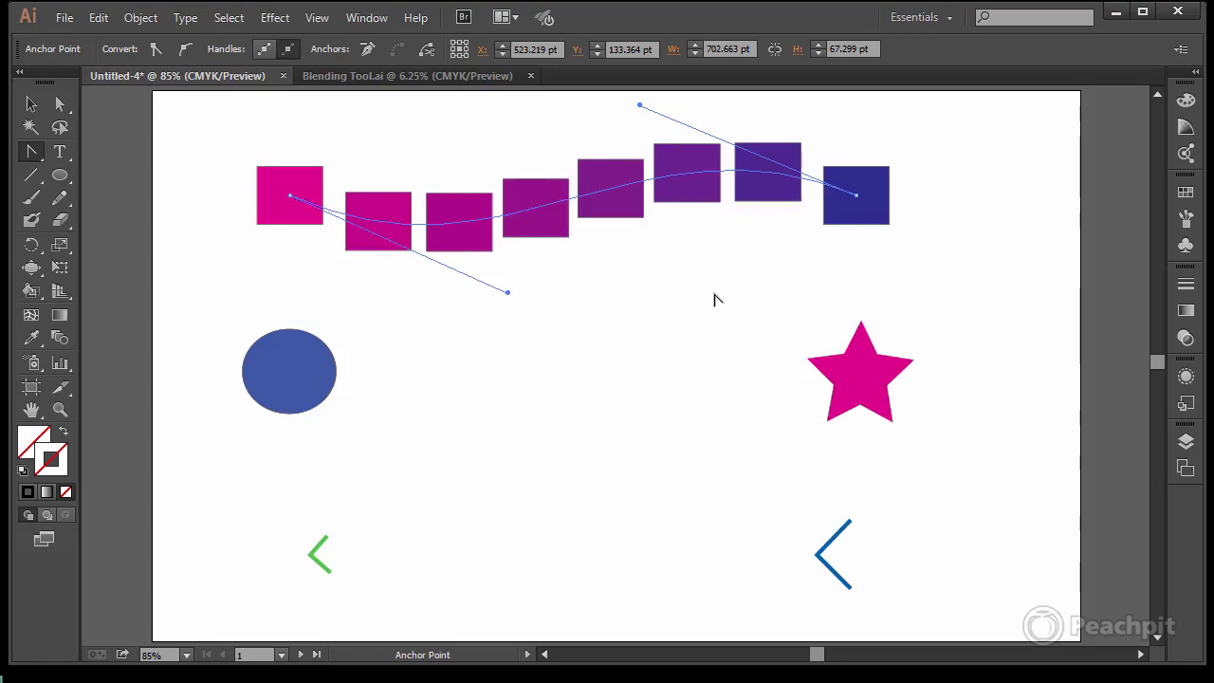
{"action": "left_click", "coordinate": [59, 105]}
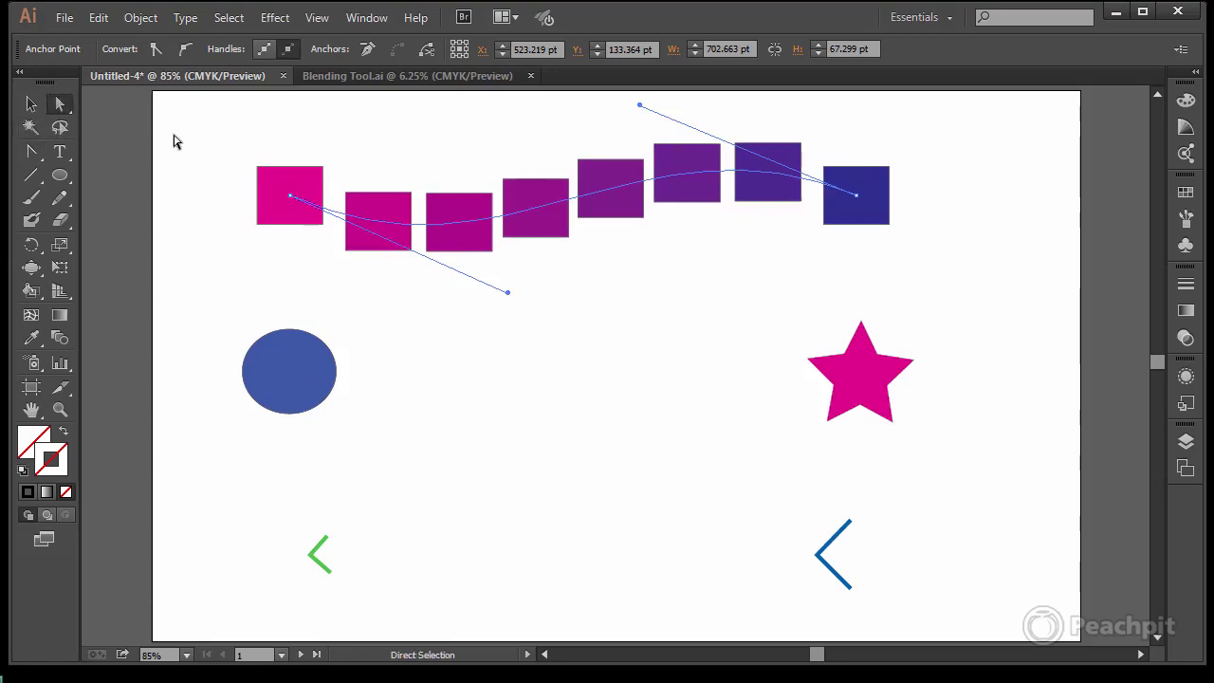
{"action": "left_click", "coordinate": [276, 161]}
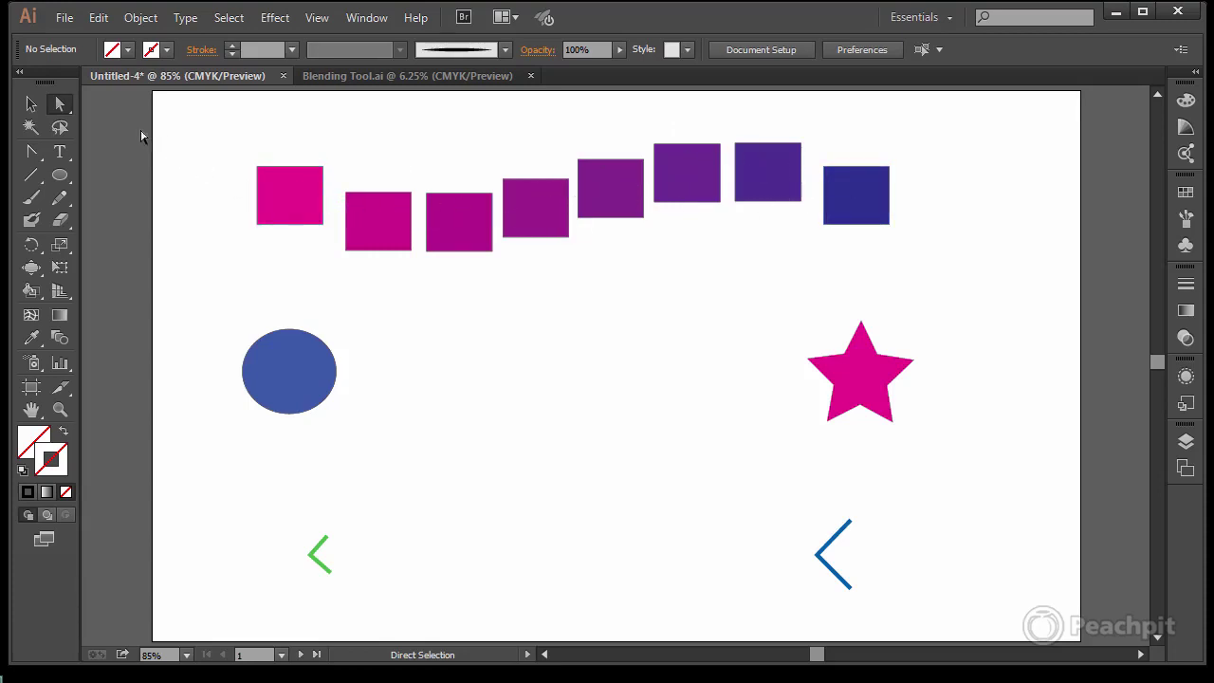
Round the blue end square's corners to about 18 pt.
{"action": "left_click", "coordinate": [31, 104]}
{"action": "left_click", "coordinate": [855, 193]}
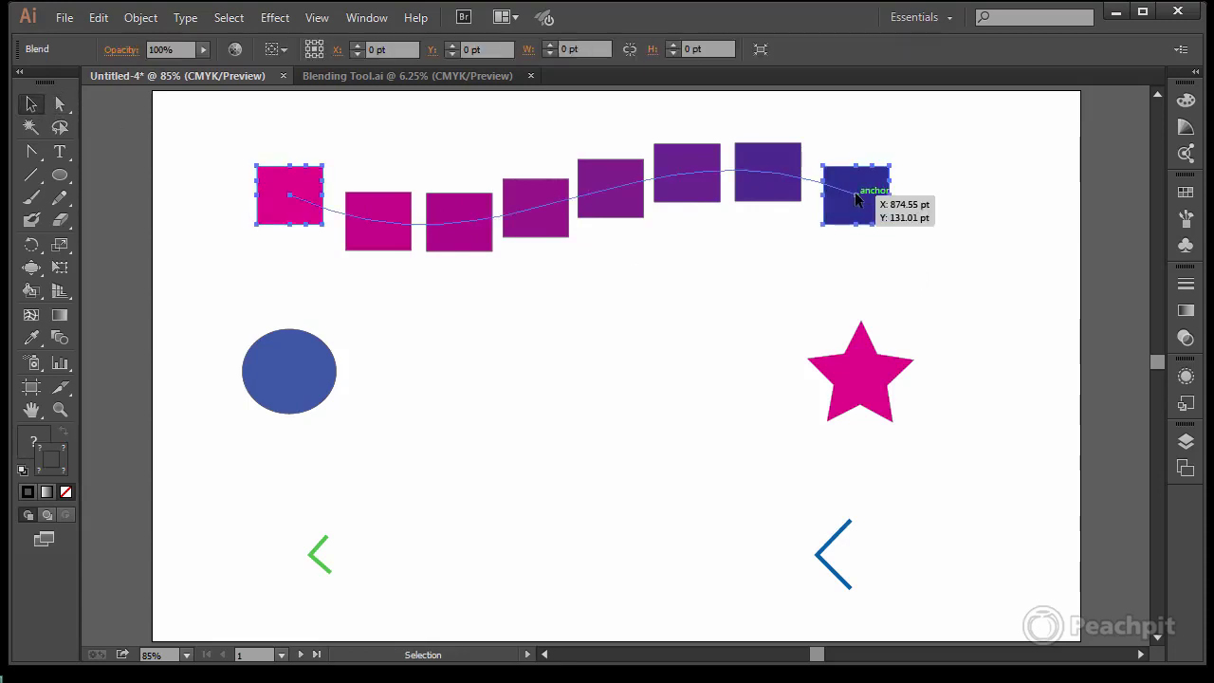
{"action": "left_click", "coordinate": [60, 105]}
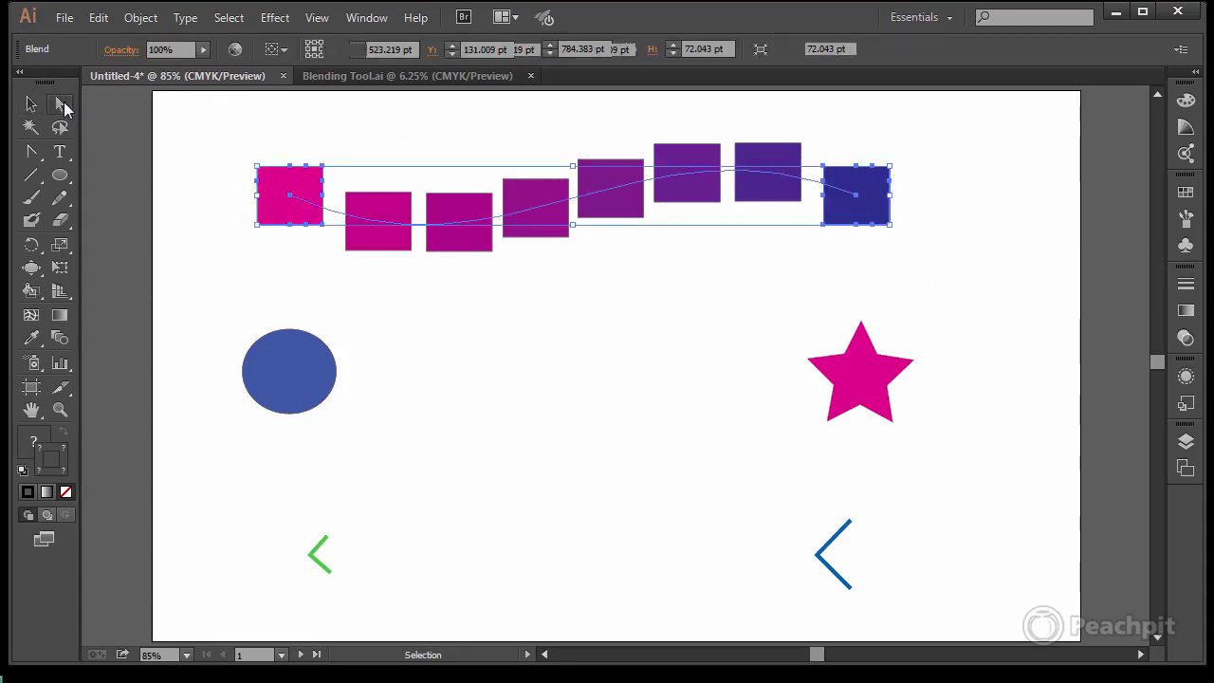
{"action": "left_click", "coordinate": [741, 304]}
{"action": "left_click", "coordinate": [876, 204]}
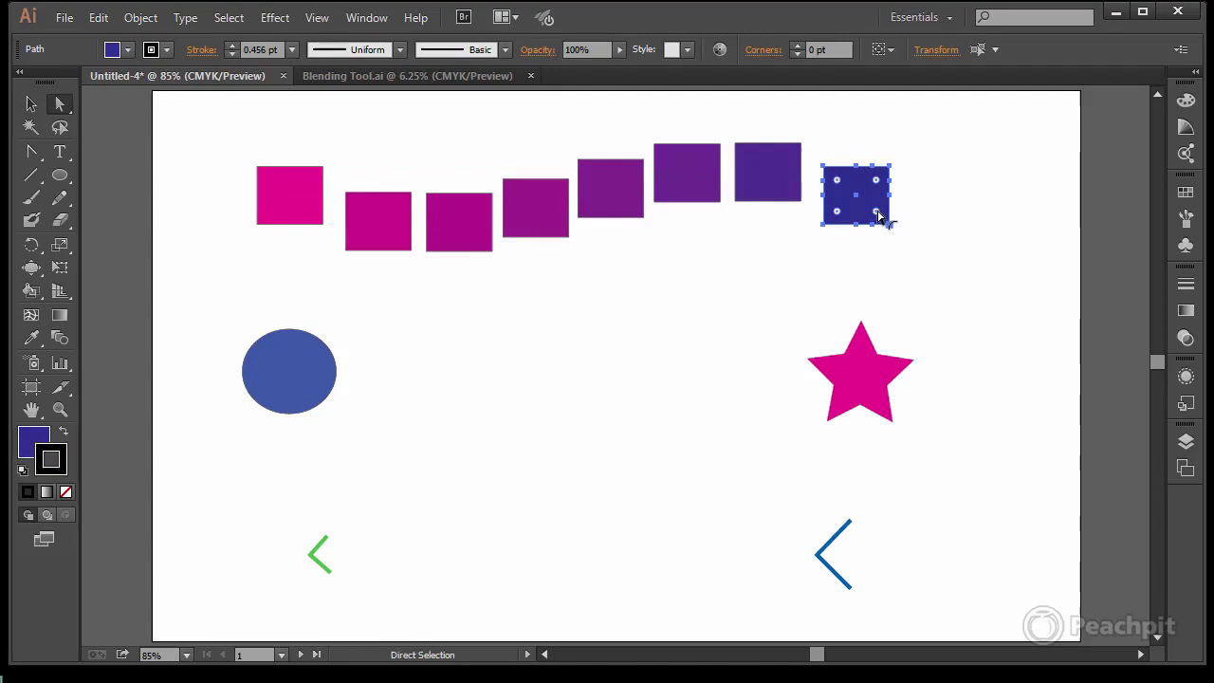
{"action": "left_click_drag", "start_coordinate": [876, 211], "coordinate": [866, 209]}
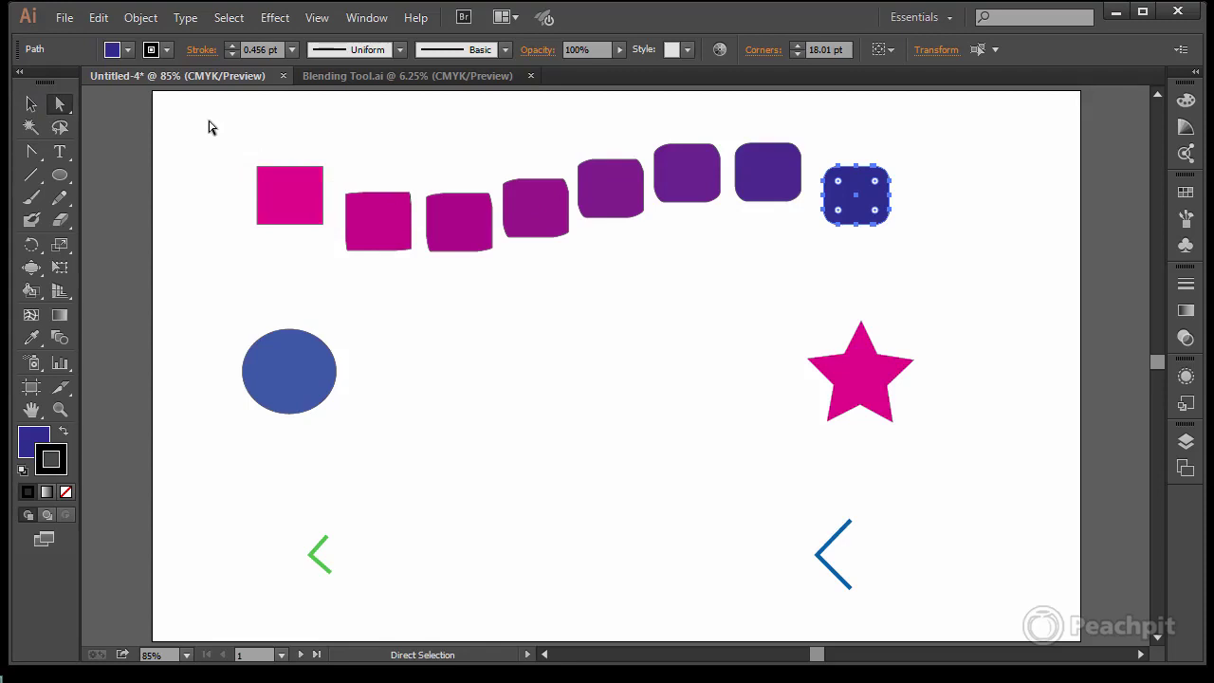
Move the pink star further right and blend the blue circle into it.
{"action": "left_click", "coordinate": [32, 104]}
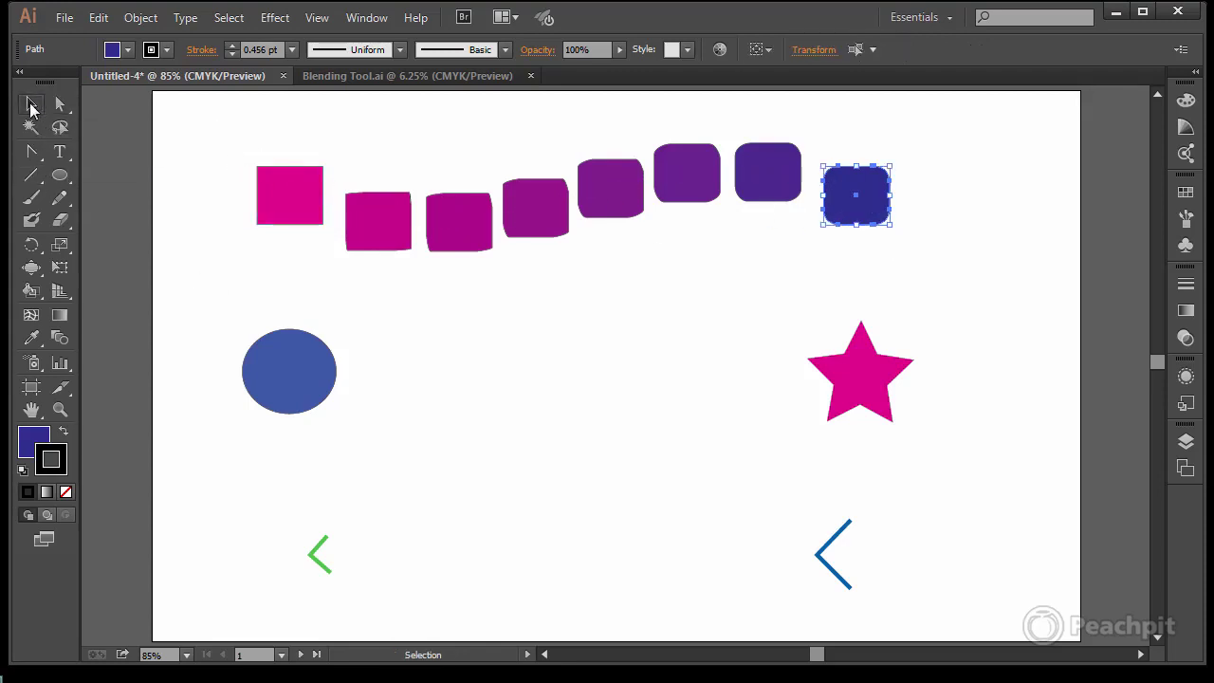
{"action": "left_click", "coordinate": [173, 267]}
{"action": "left_click", "coordinate": [275, 364]}
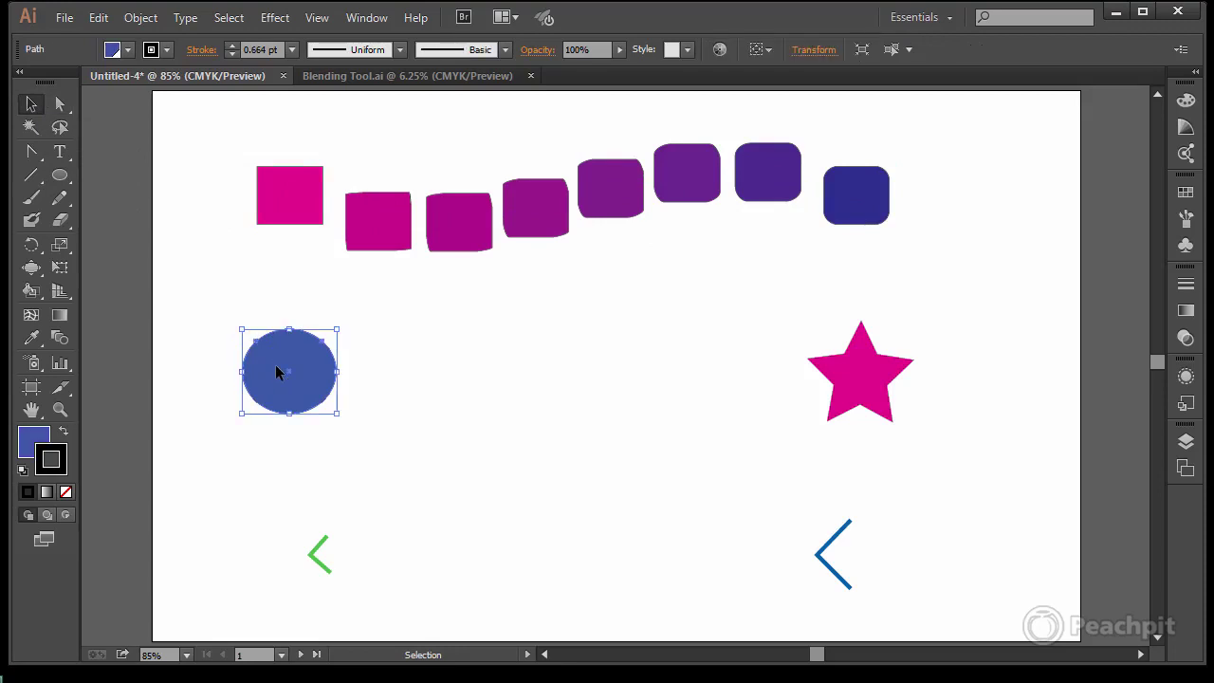
{"action": "left_click_drag", "start_coordinate": [872, 381], "coordinate": [971, 383]}
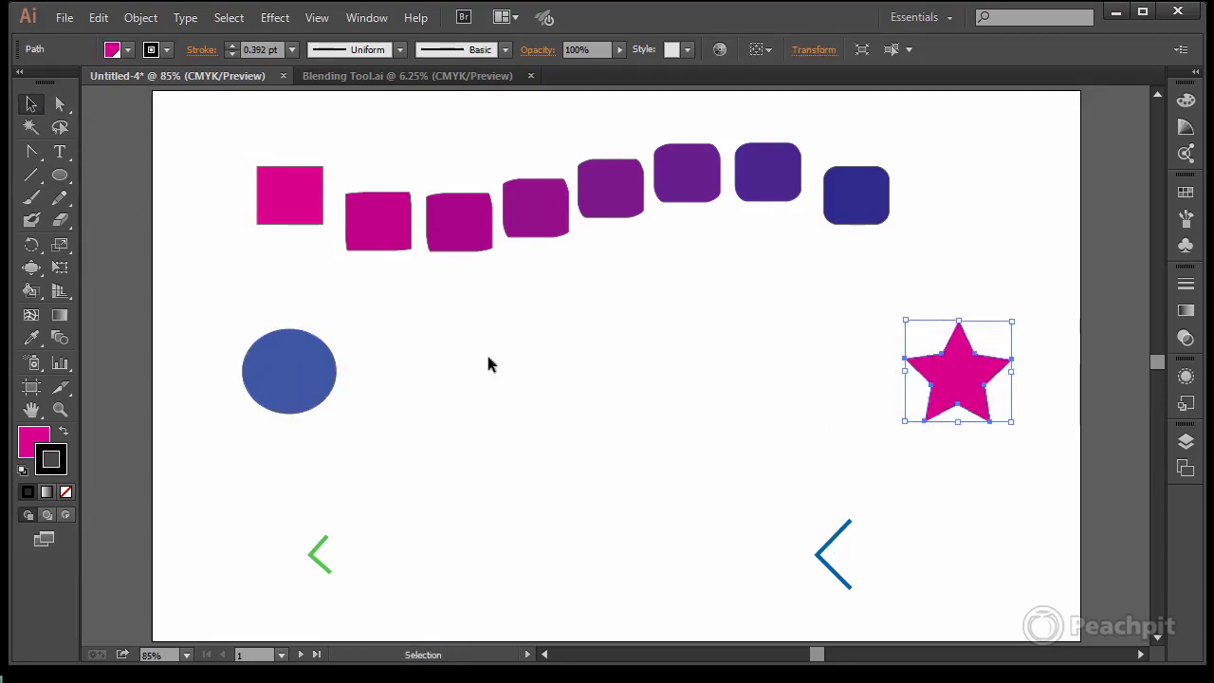
{"action": "left_click", "coordinate": [275, 371], "text": "shift"}
{"action": "key", "text": "w"}
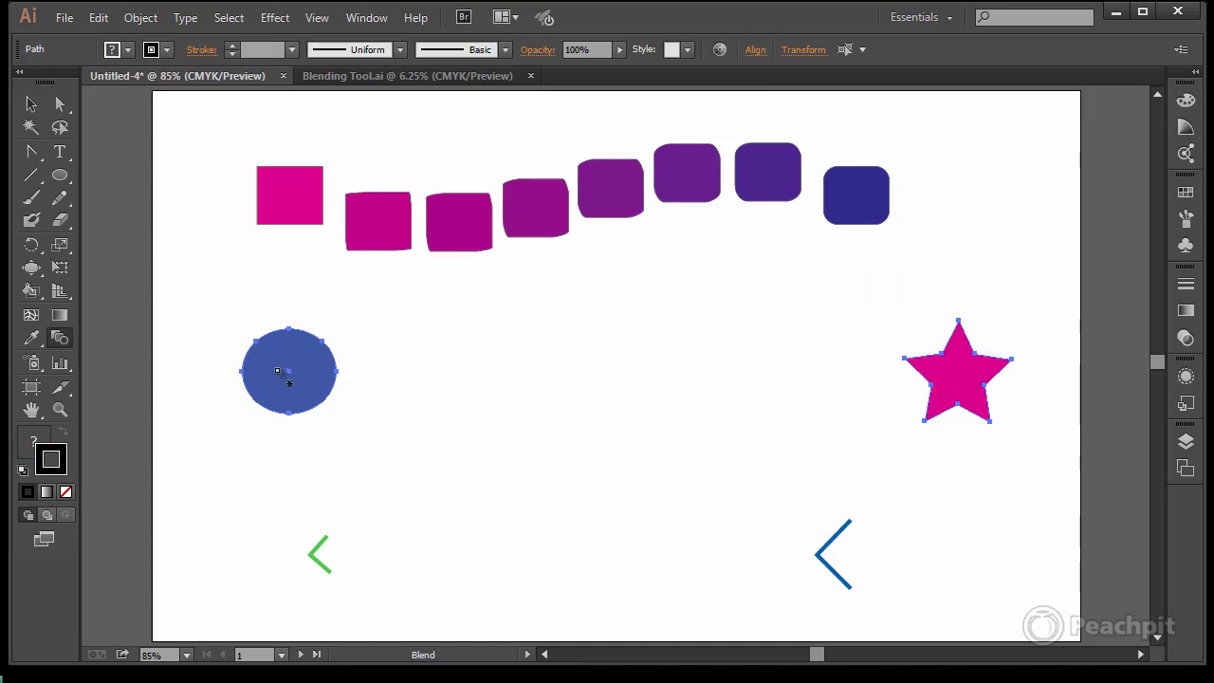
{"action": "left_click", "coordinate": [277, 370]}
{"action": "left_click", "coordinate": [967, 386]}
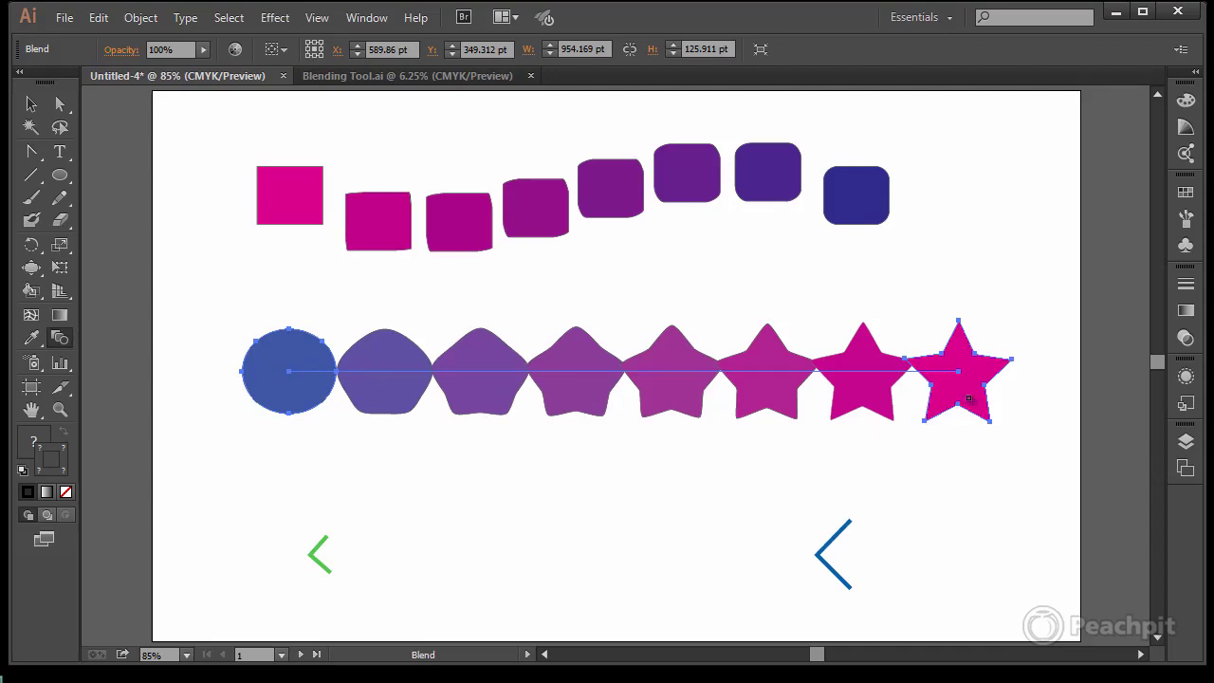
Bend the circle-to-star blend's straight spine into a curve with the Anchor Point tool.
{"action": "left_click", "coordinate": [29, 154]}
{"action": "left_click_drag", "start_coordinate": [30, 154], "coordinate": [129, 217]}
{"action": "mouse_move", "coordinate": [619, 380]}
{"action": "left_mouse_down"}
{"action": "mouse_move", "coordinate": [623, 438]}
{"action": "mouse_move", "coordinate": [631, 433]}
{"action": "mouse_move", "coordinate": [609, 263]}
{"action": "mouse_move", "coordinate": [632, 258]}
{"action": "mouse_move", "coordinate": [621, 383]}
{"action": "left_mouse_up"}
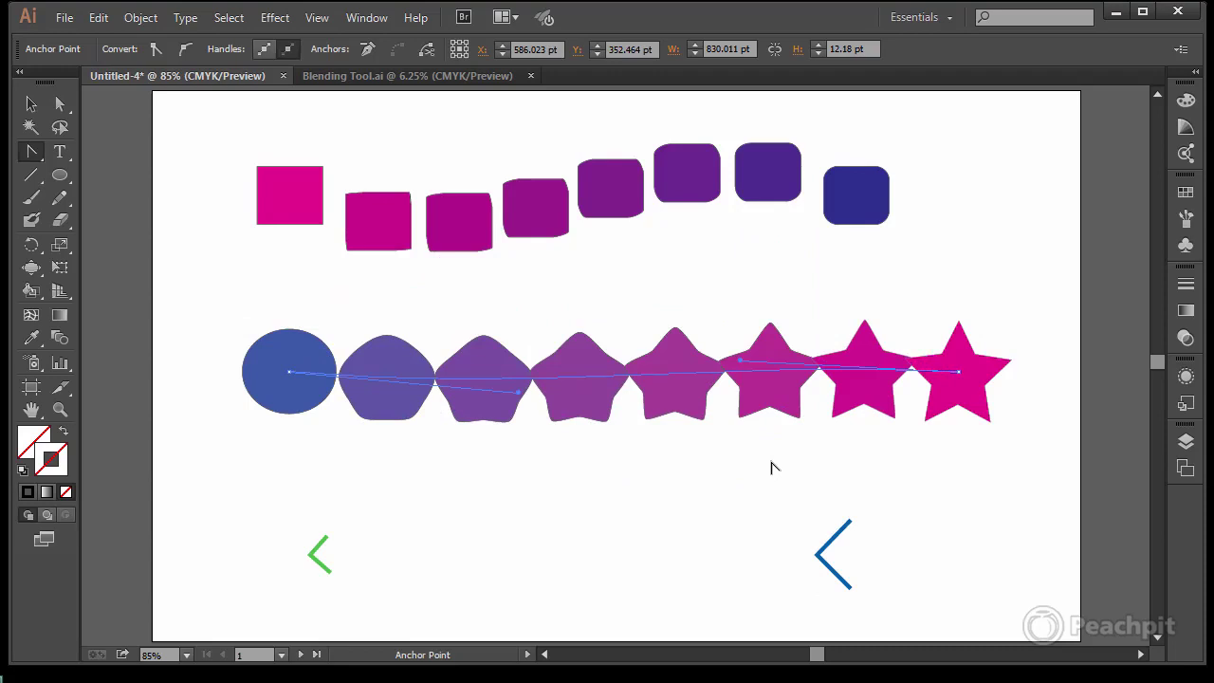
Select the green chevron's top anchor and the blue chevron's bottom anchor.
{"action": "key", "text": "a"}
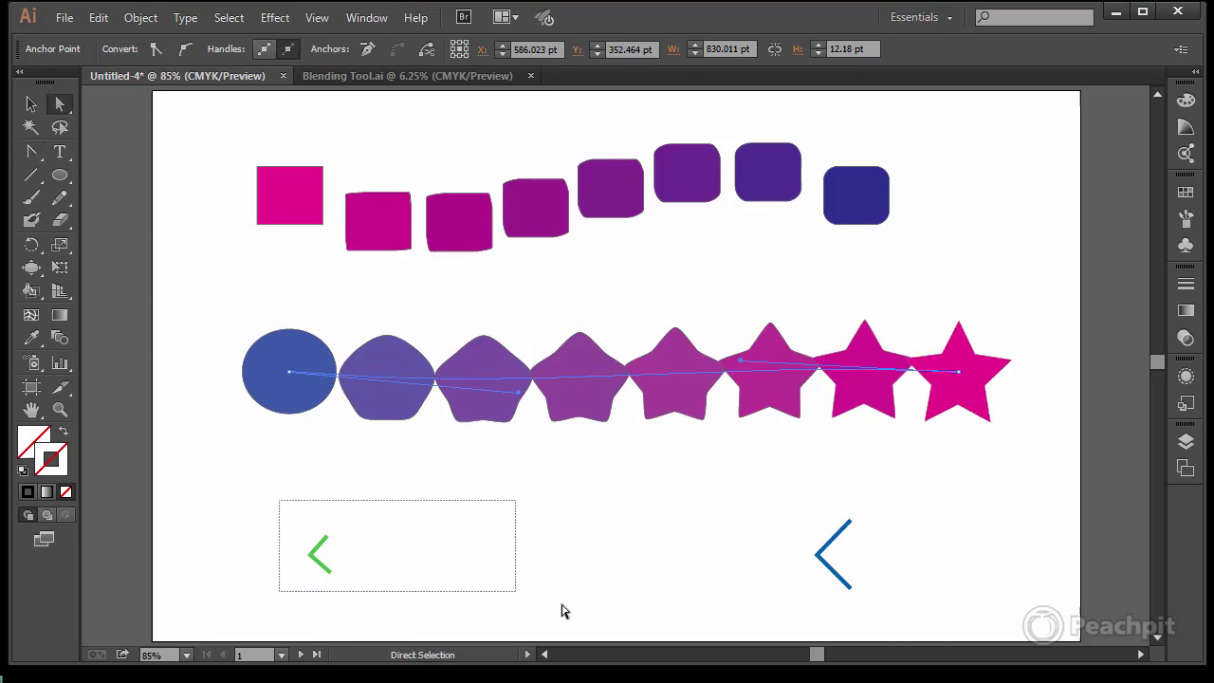
{"action": "left_click_drag", "start_coordinate": [562, 611], "coordinate": [977, 632]}
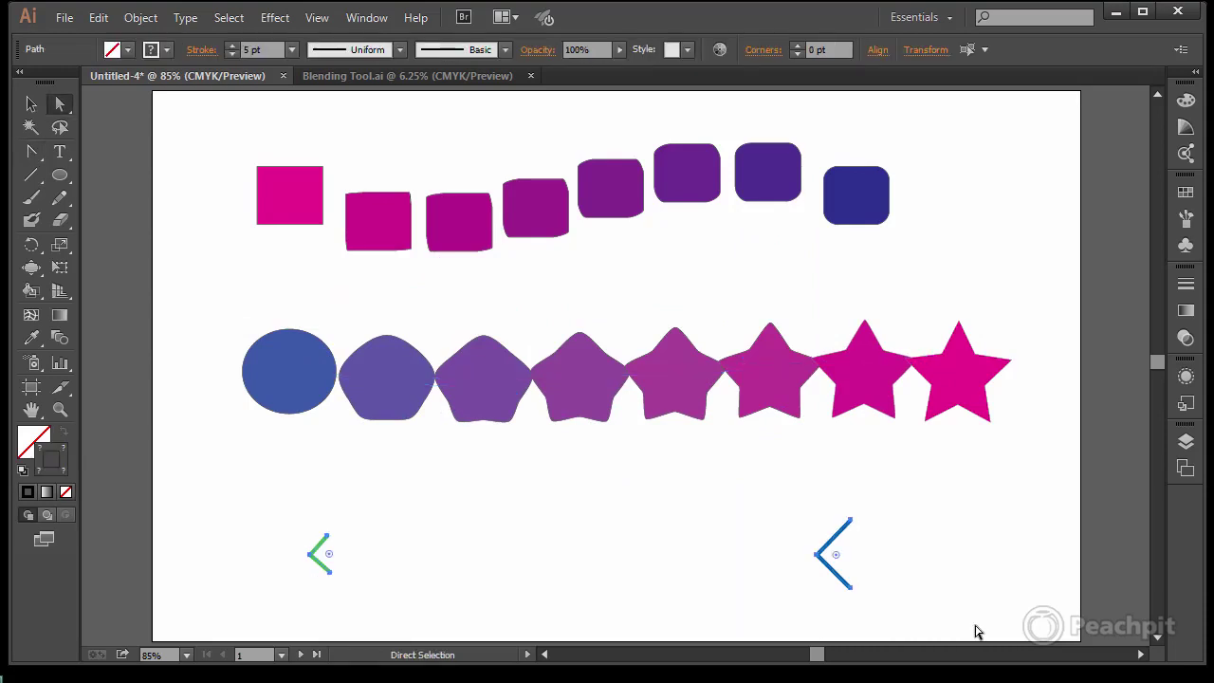
{"action": "left_click_drag", "start_coordinate": [330, 541], "coordinate": [331, 544]}
{"action": "left_click", "coordinate": [852, 587]}
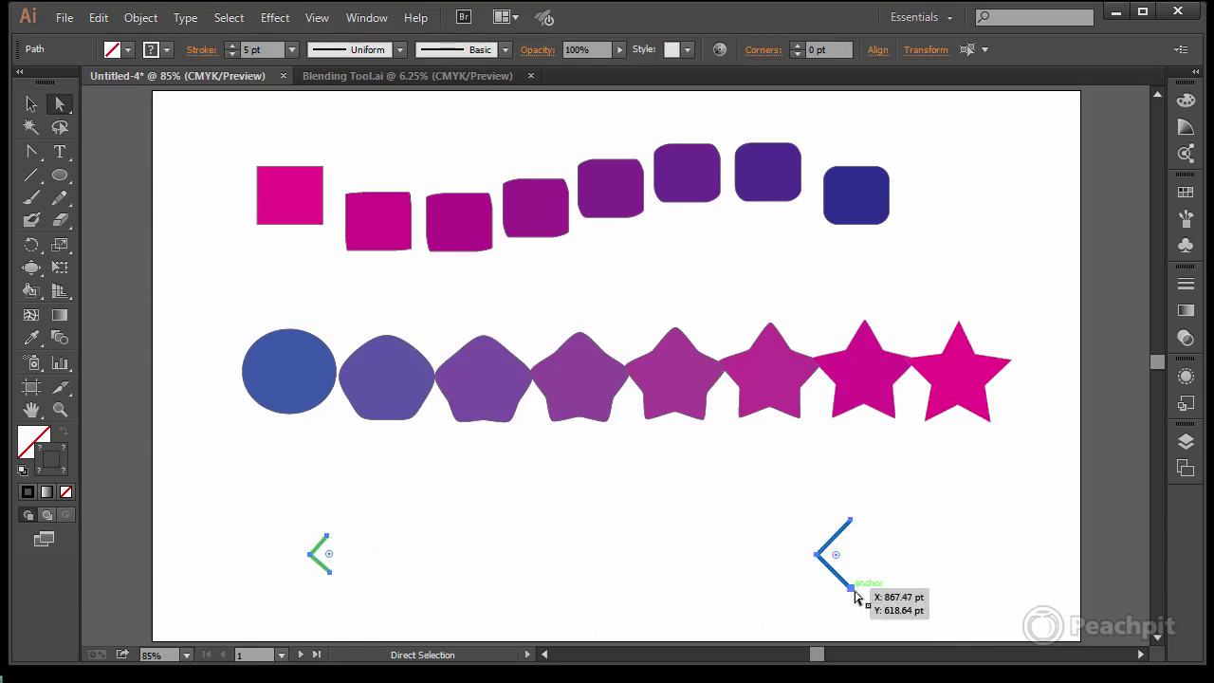
Change blend spacing to Smooth Color and blend the green chevron into the blue chevron.
{"action": "double_click", "coordinate": [60, 338]}
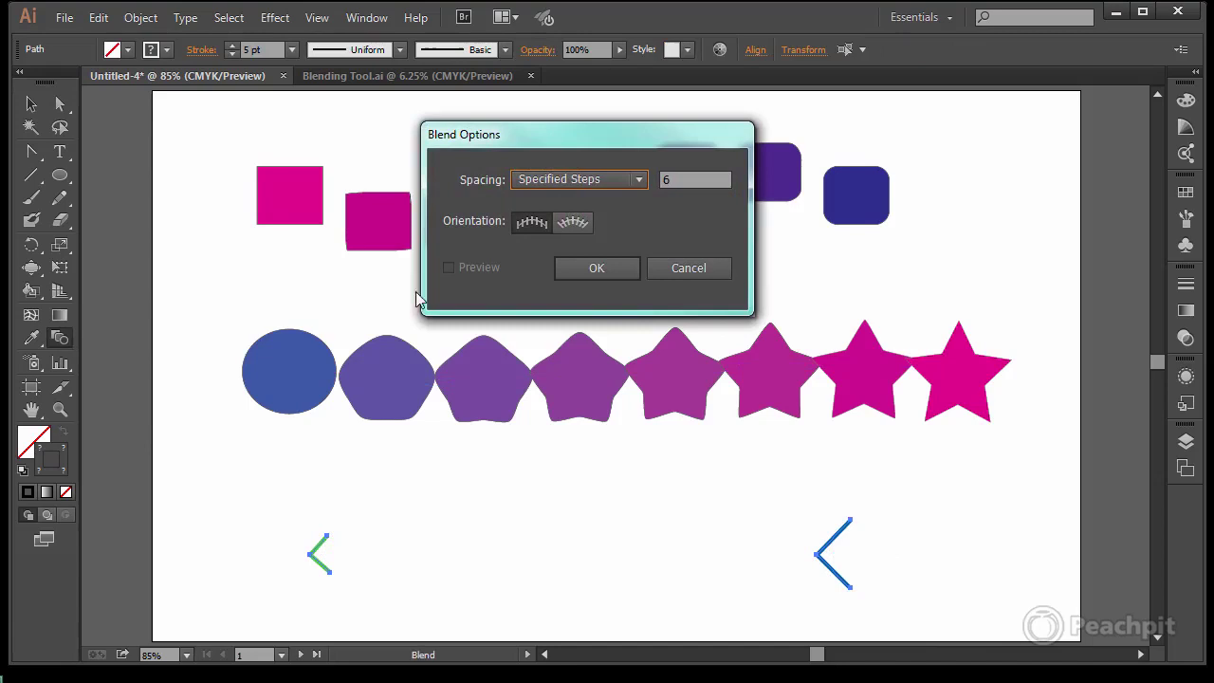
{"action": "left_click", "coordinate": [638, 182]}
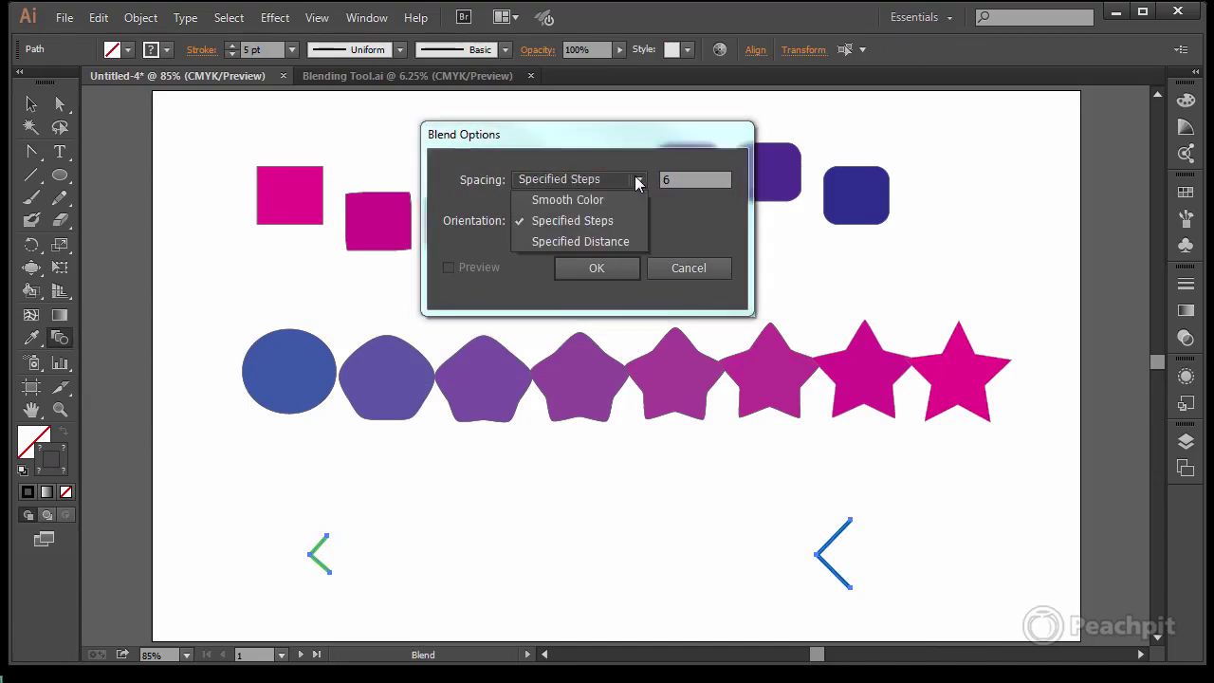
{"action": "left_click", "coordinate": [588, 200]}
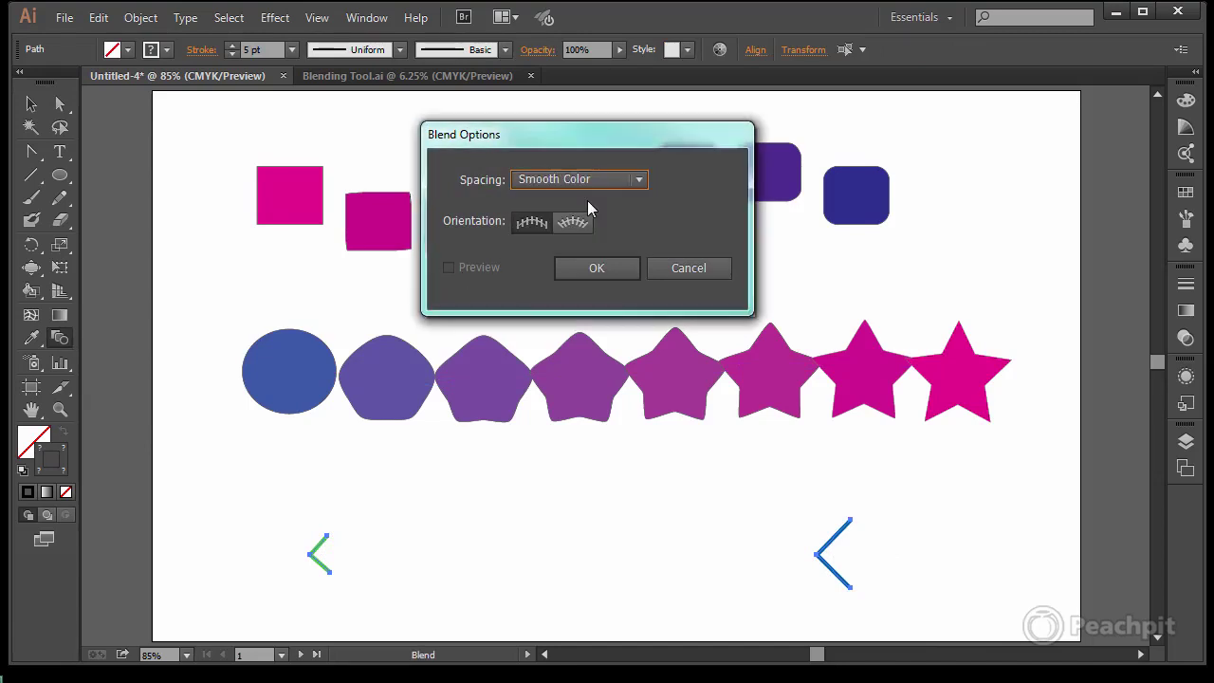
{"action": "left_click", "coordinate": [597, 268]}
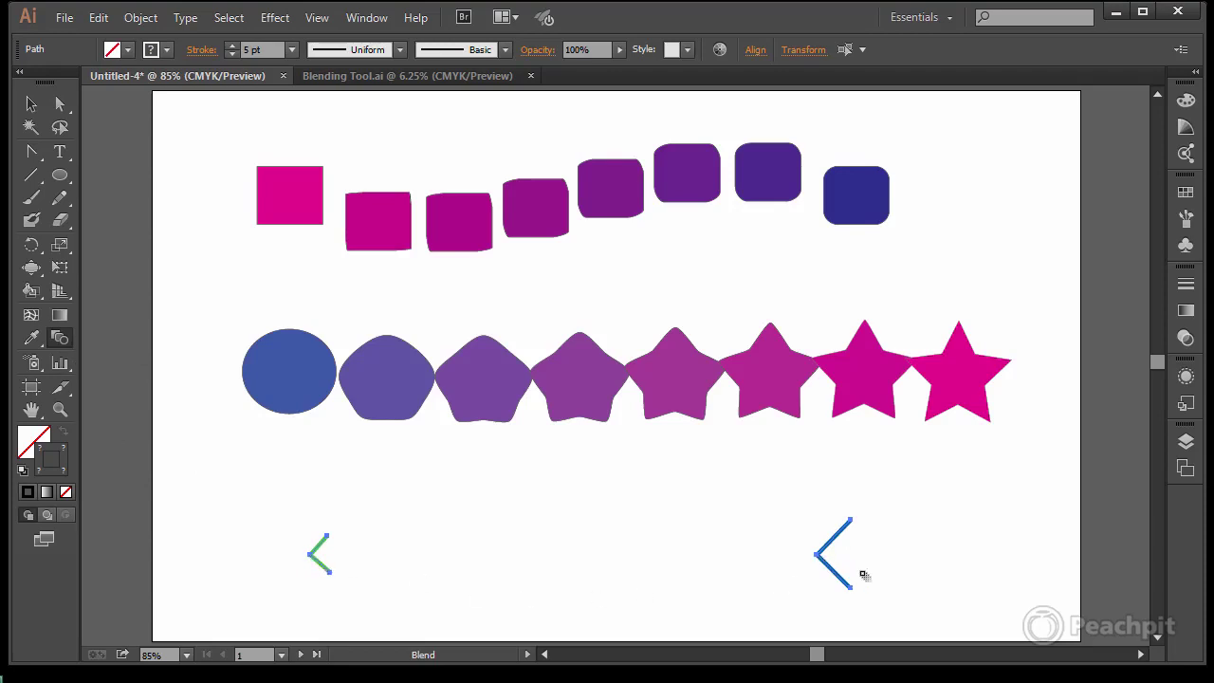
{"action": "left_click", "coordinate": [319, 550]}
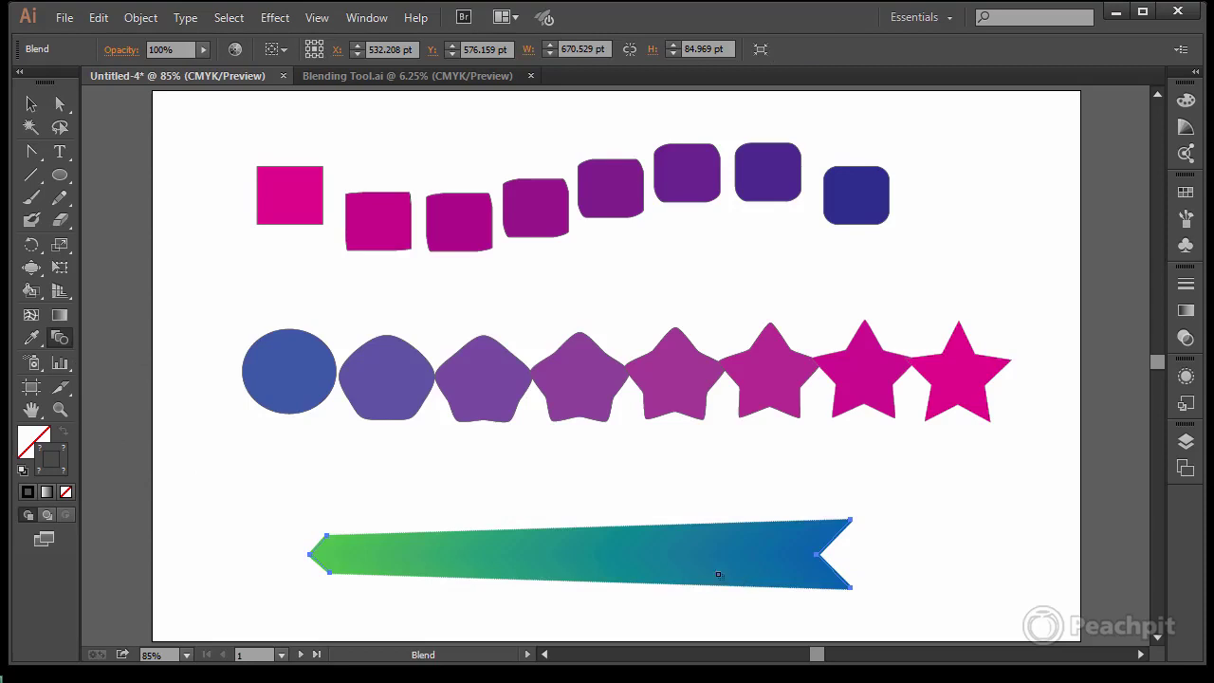
Round the end pink star's corners to about 15 pt.
{"action": "left_click", "coordinate": [60, 105]}
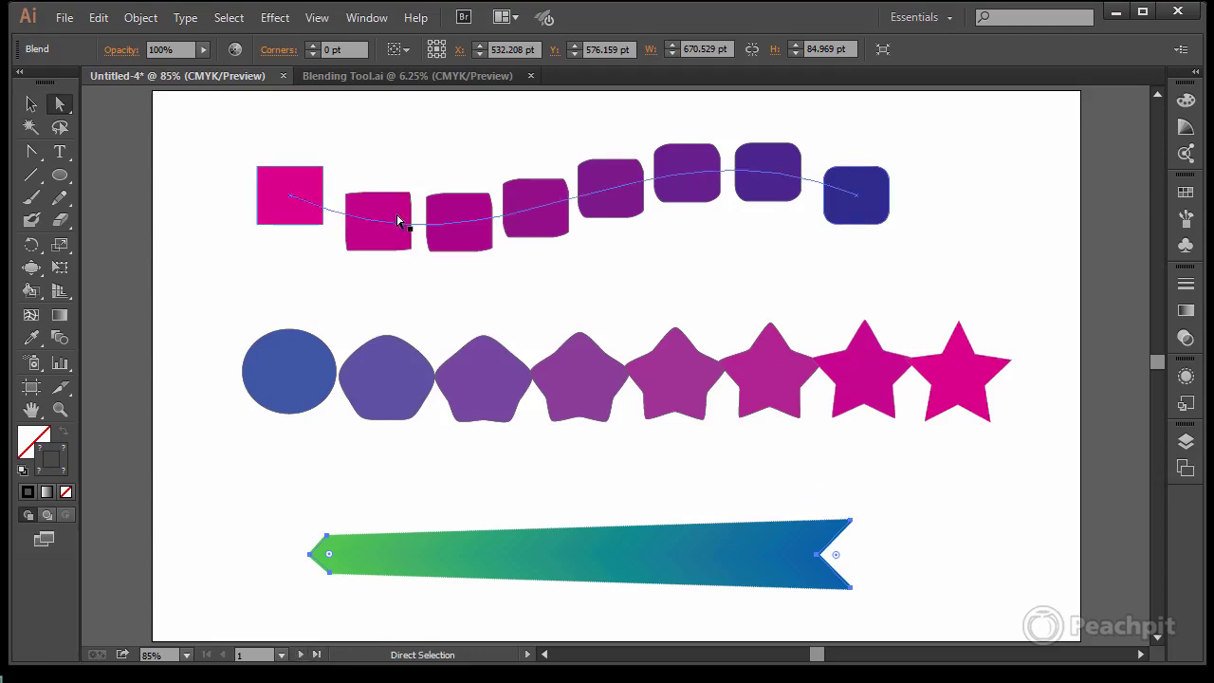
{"action": "left_click", "coordinate": [973, 391]}
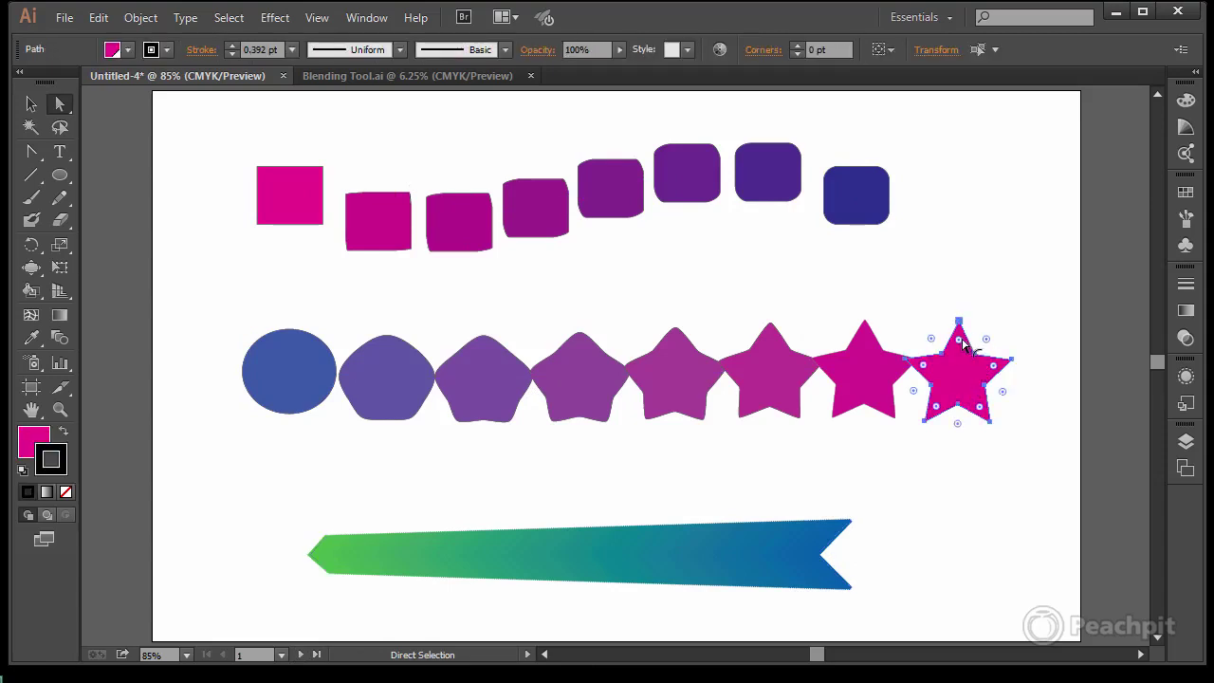
{"action": "left_click_drag", "start_coordinate": [962, 346], "coordinate": [971, 353]}
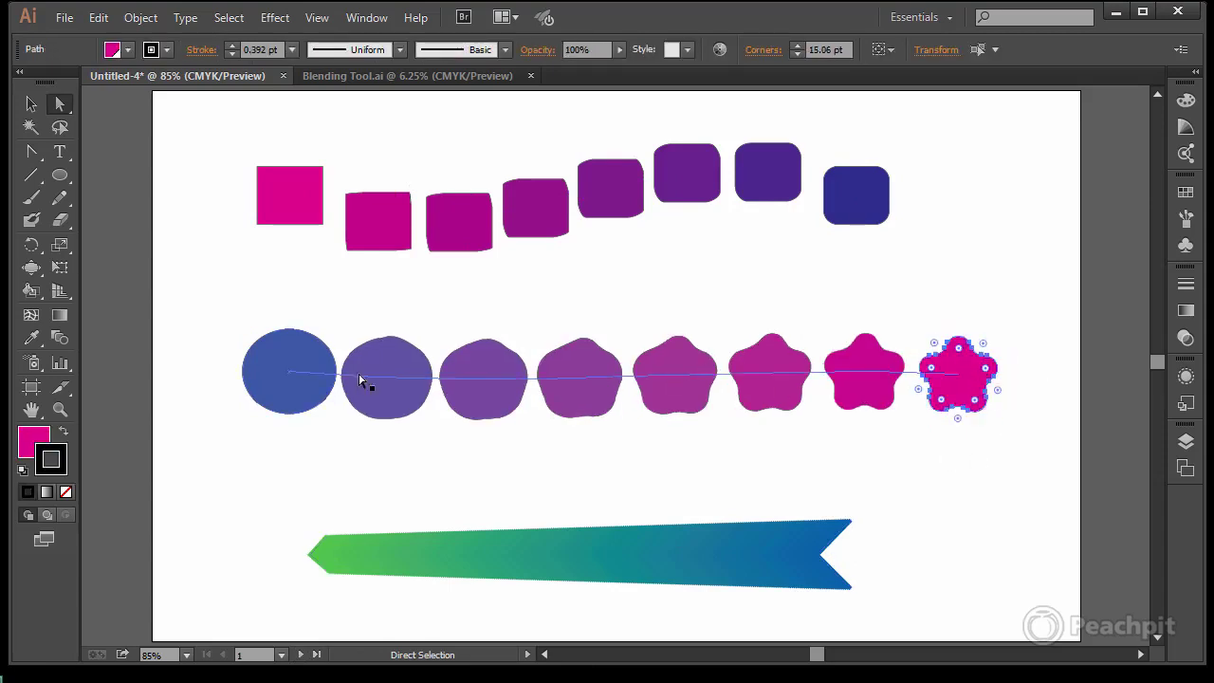
Fill the blend's first circle with CMYK Green.
{"action": "left_click", "coordinate": [282, 358]}
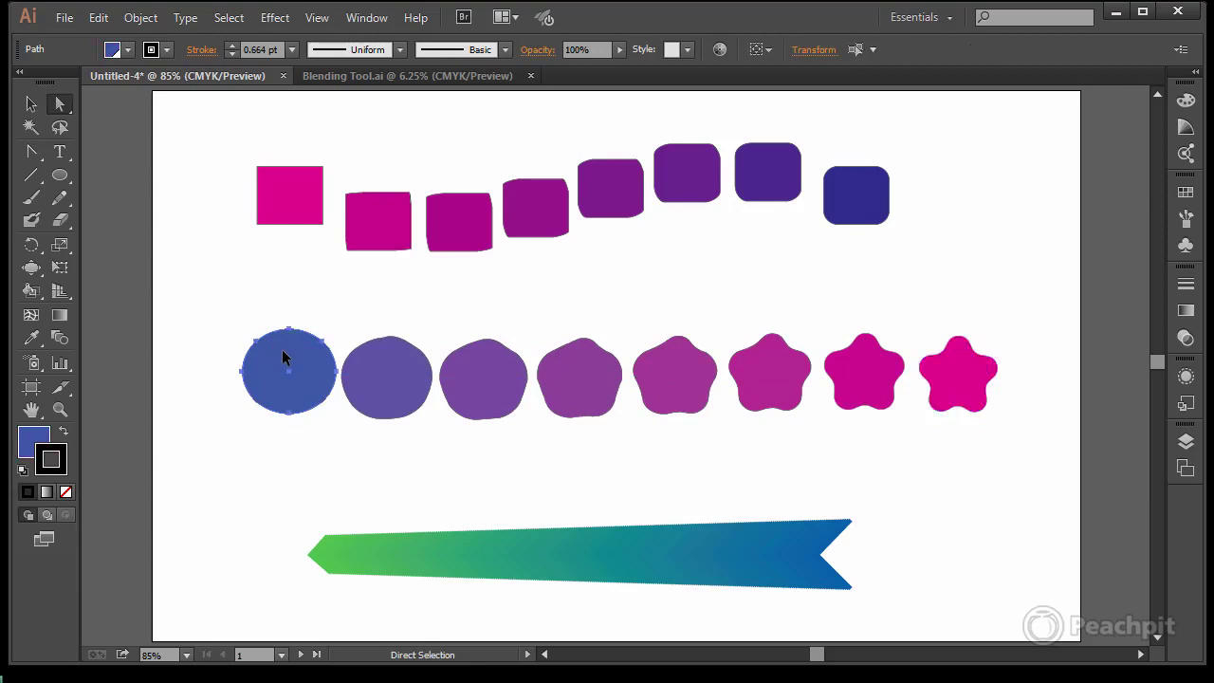
{"action": "left_click", "coordinate": [116, 49]}
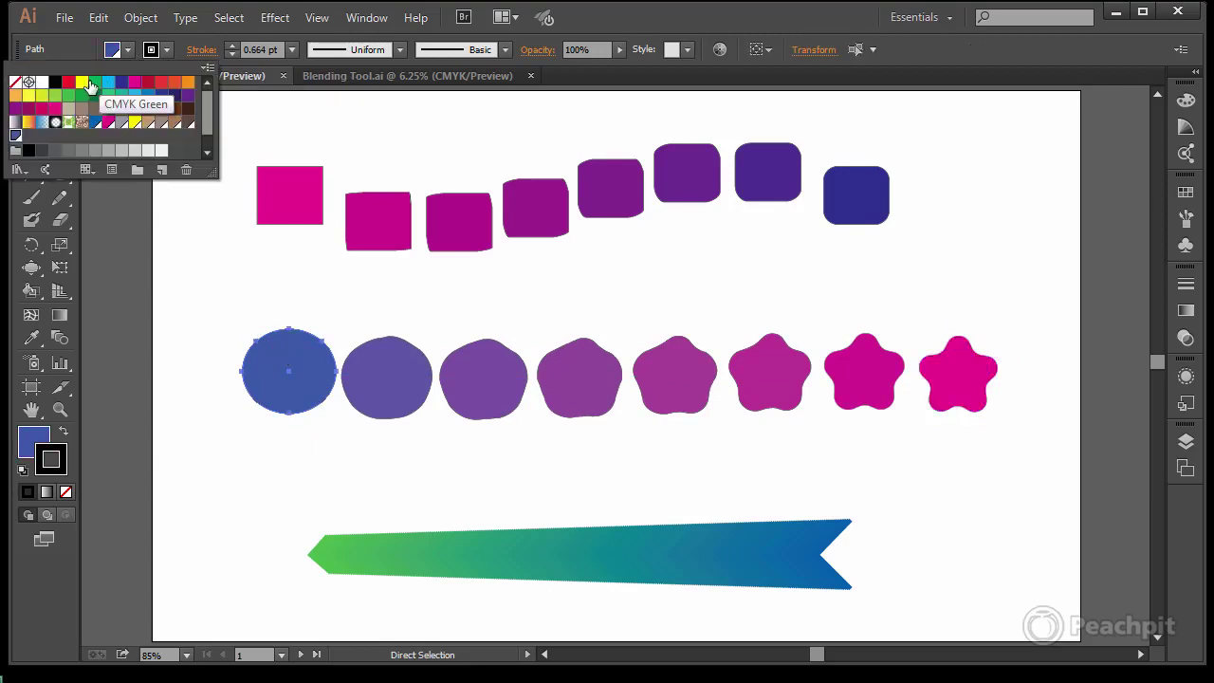
{"action": "left_click", "coordinate": [94, 88]}
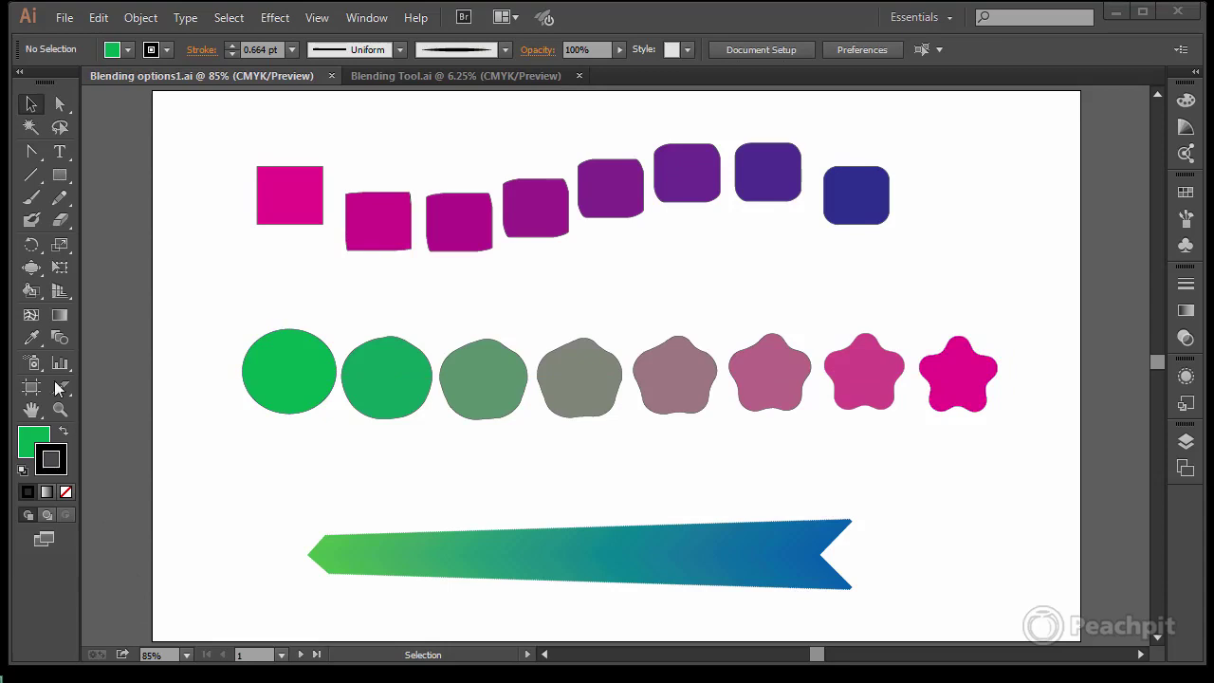
Draw a square near the artboard's top-left and fill it yellow-green.
{"action": "left_click_drag", "start_coordinate": [66, 176], "coordinate": [110, 172]}
{"action": "left_click_drag", "start_coordinate": [101, 117], "coordinate": [175, 198]}
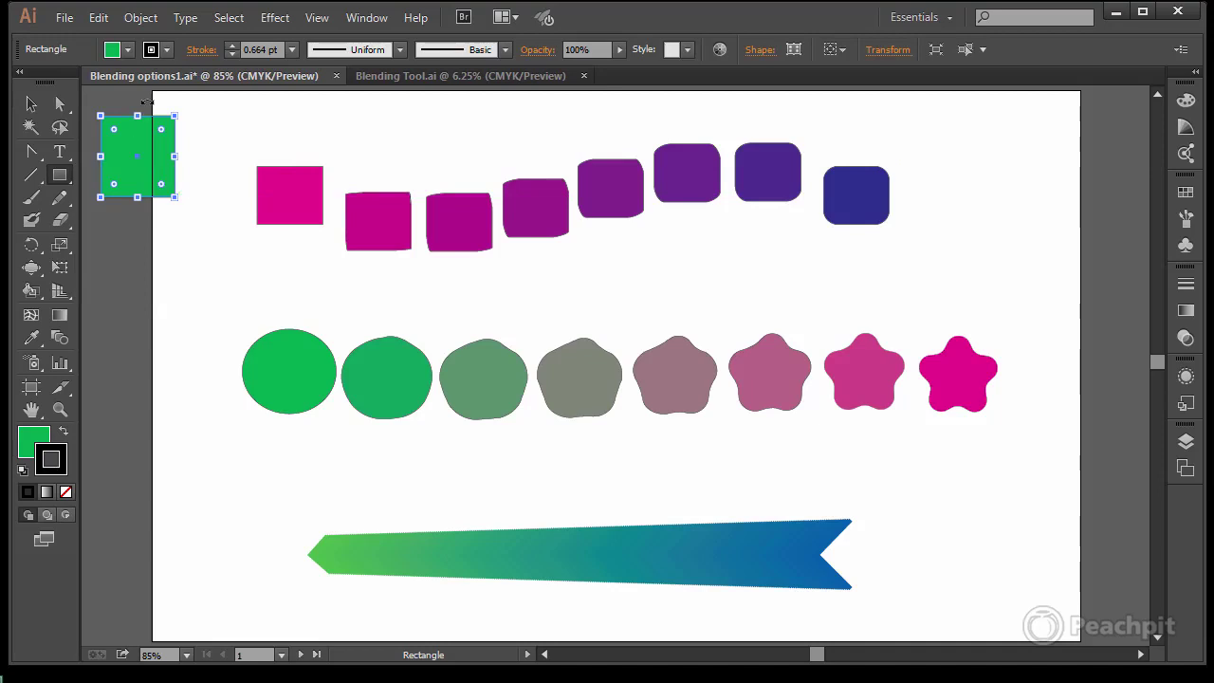
{"action": "left_click", "coordinate": [126, 50]}
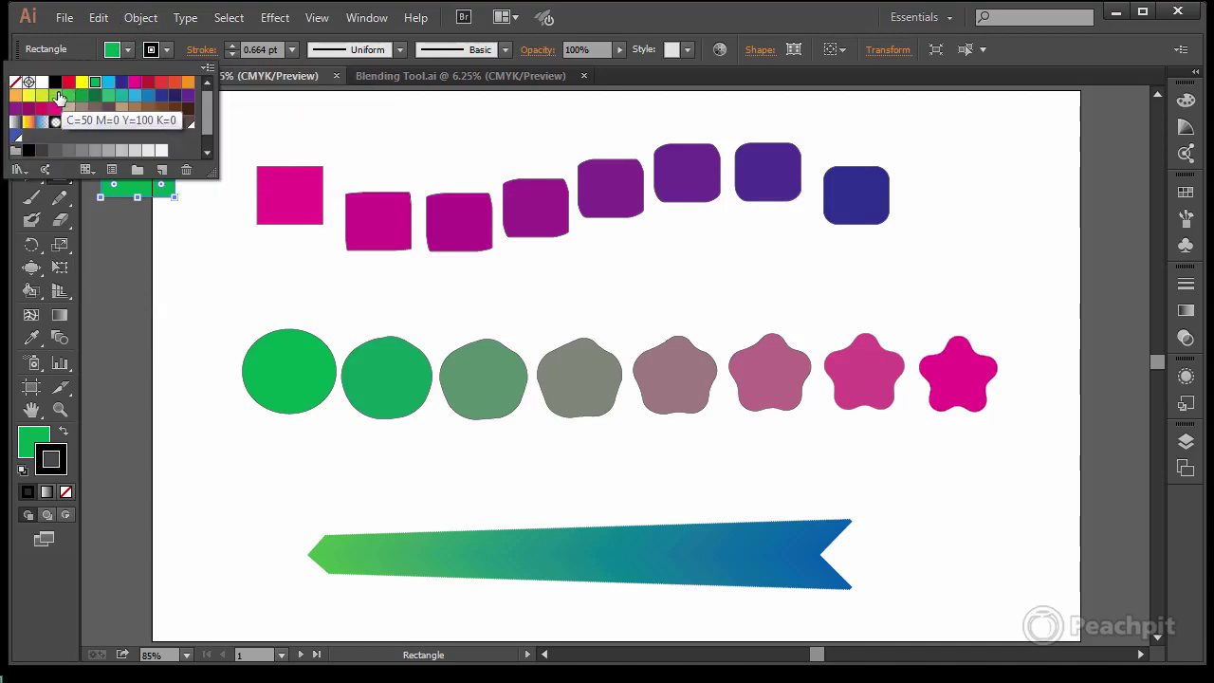
{"action": "left_click", "coordinate": [41, 96]}
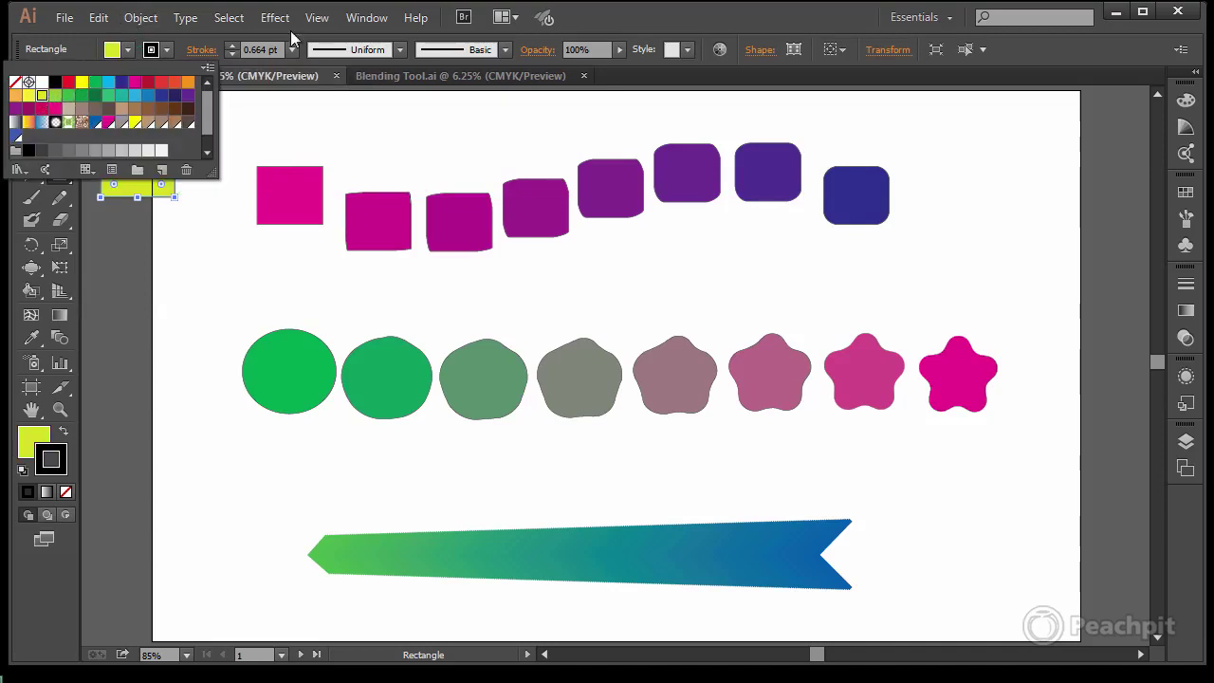
Copy the square to the bottom-left, fill it dark green (C=90 M=30 Y=95 K=30), adjust positions.
{"action": "left_click", "coordinate": [621, 23]}
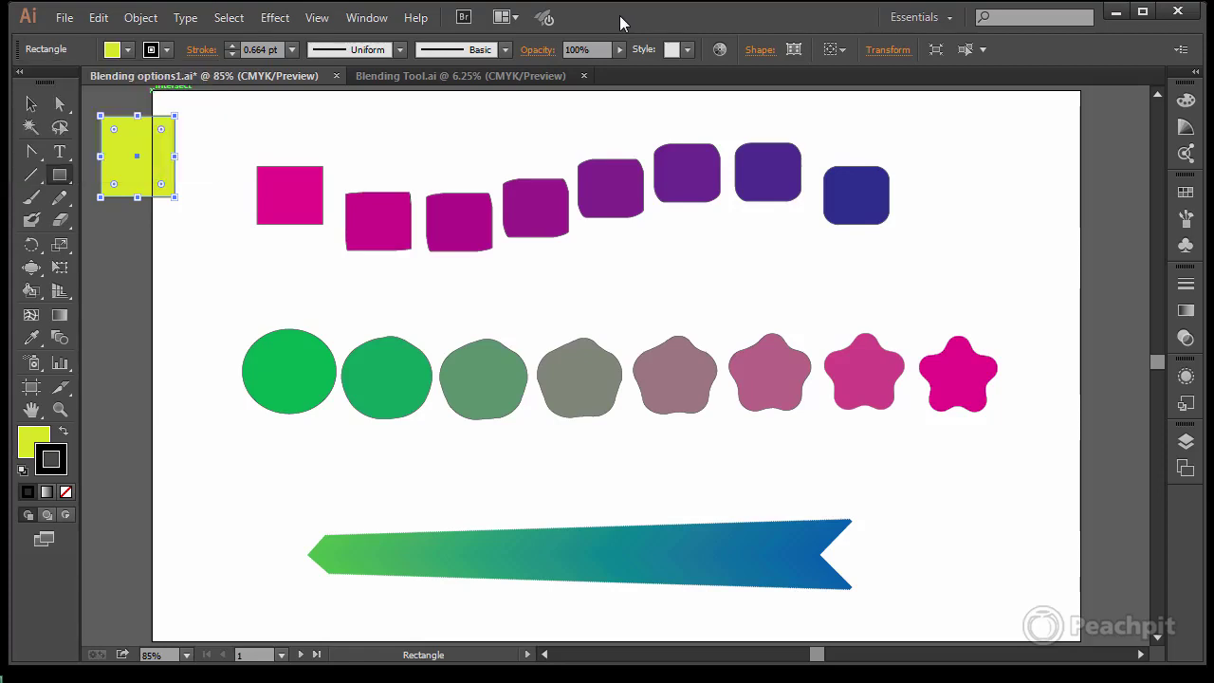
{"action": "left_click", "coordinate": [60, 103]}
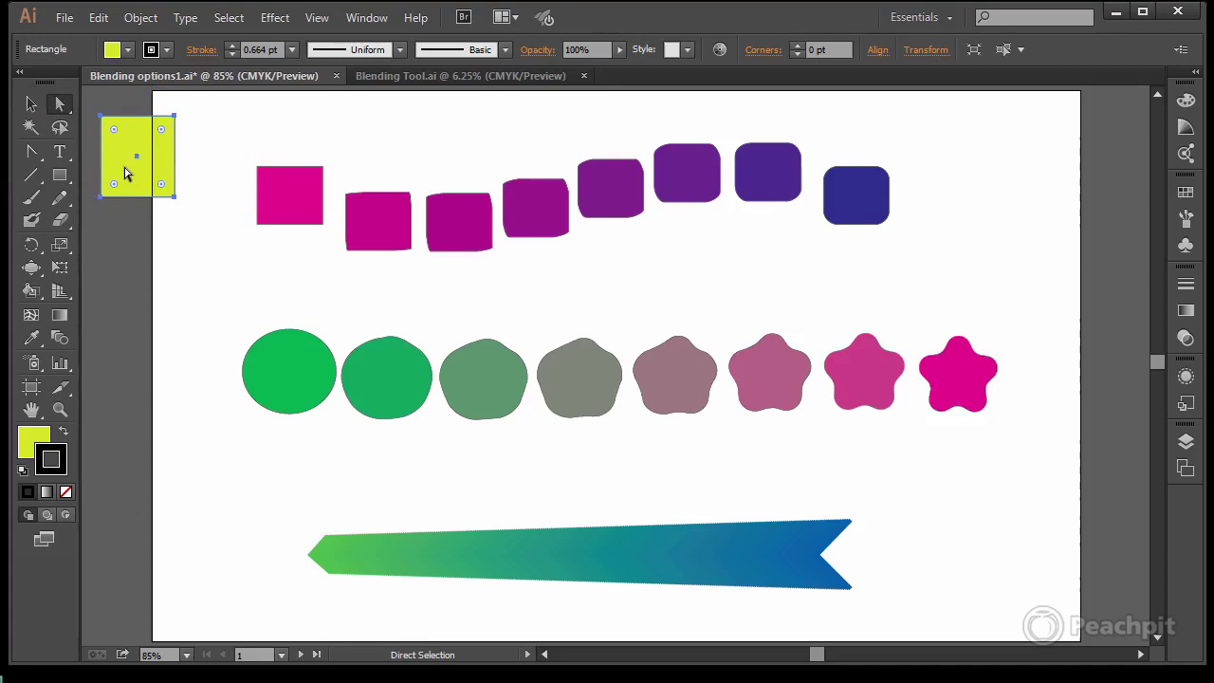
{"action": "left_click_drag", "start_coordinate": [135, 173], "coordinate": [157, 601], "text": "alt"}
{"action": "left_click_drag", "start_coordinate": [135, 149], "coordinate": [189, 151]}
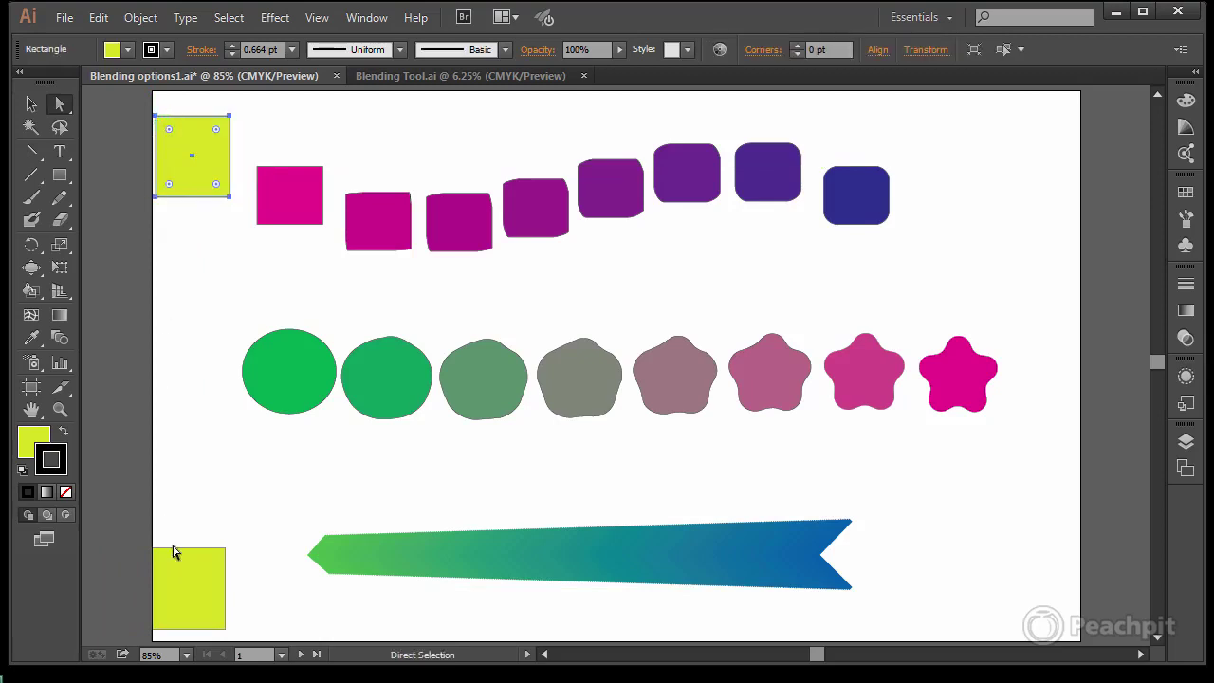
{"action": "left_click_drag", "start_coordinate": [190, 594], "coordinate": [197, 593]}
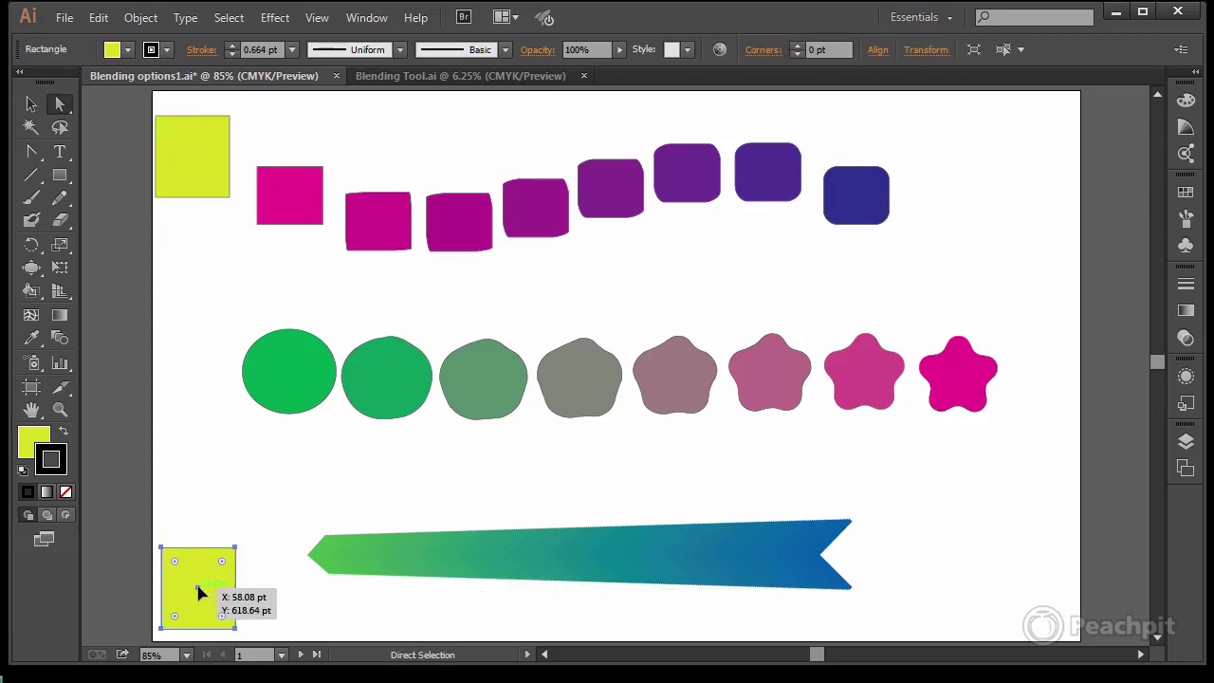
{"action": "left_click", "coordinate": [126, 50]}
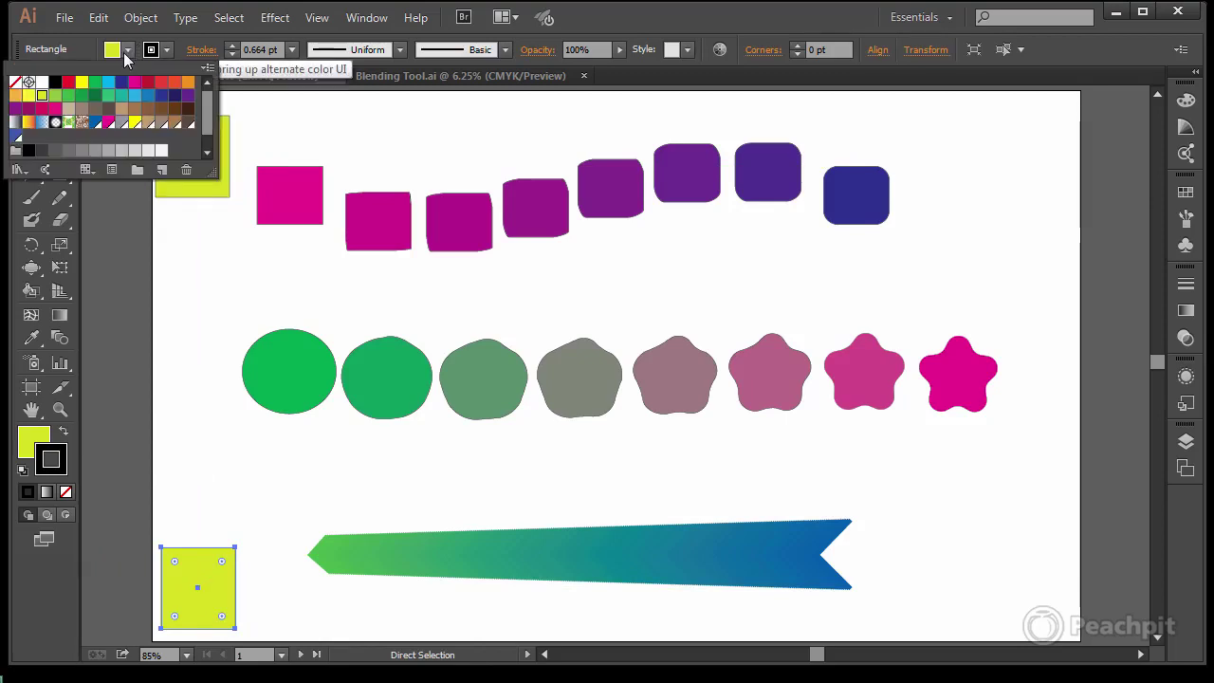
{"action": "left_click", "coordinate": [93, 100]}
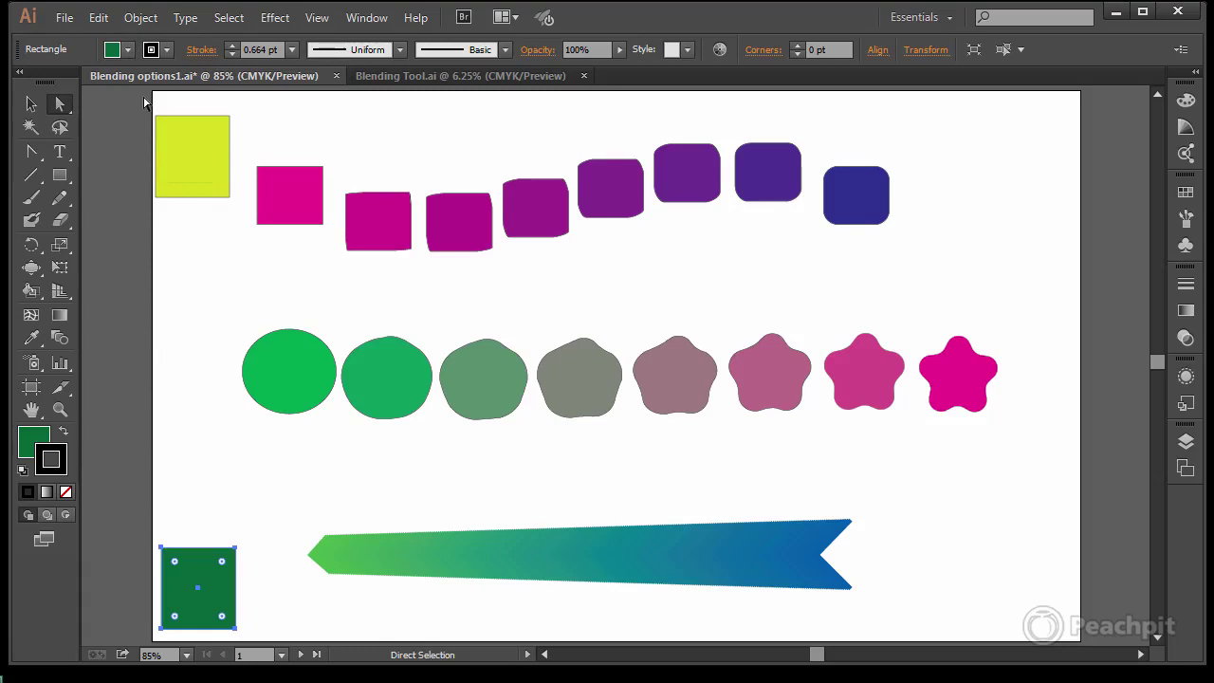
{"action": "left_click_drag", "start_coordinate": [179, 143], "coordinate": [163, 126]}
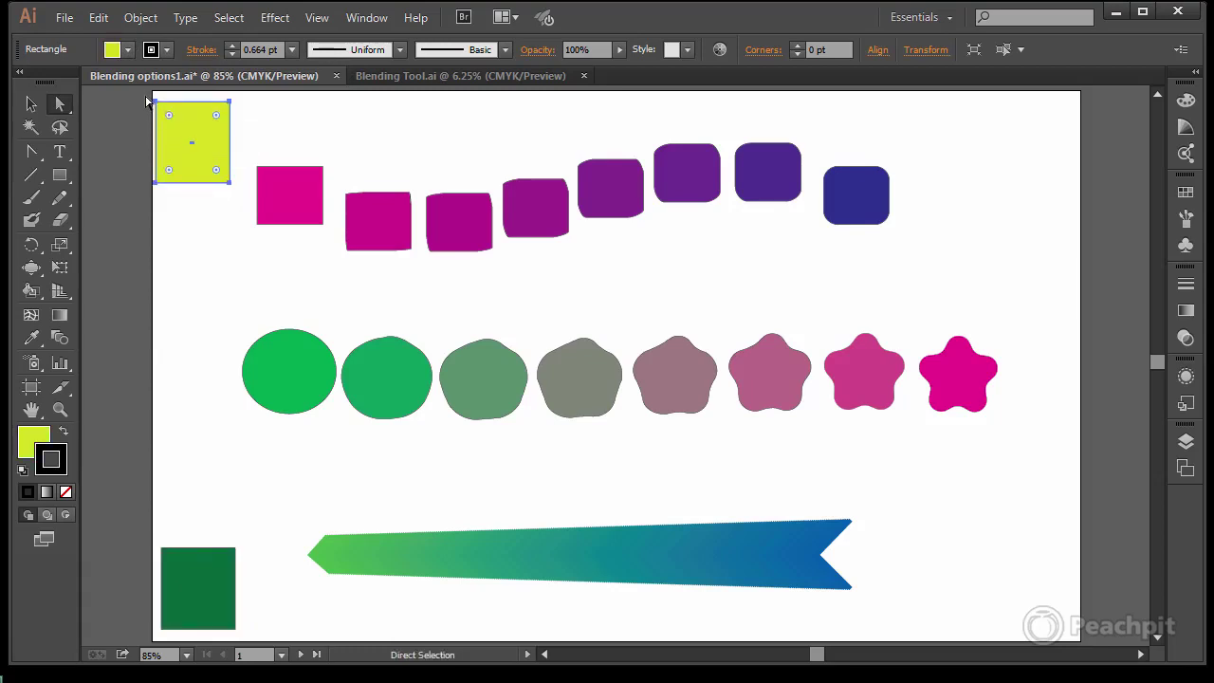
Blend the yellow square into the dark green square, then select the blend's spine.
{"action": "left_click", "coordinate": [61, 337]}
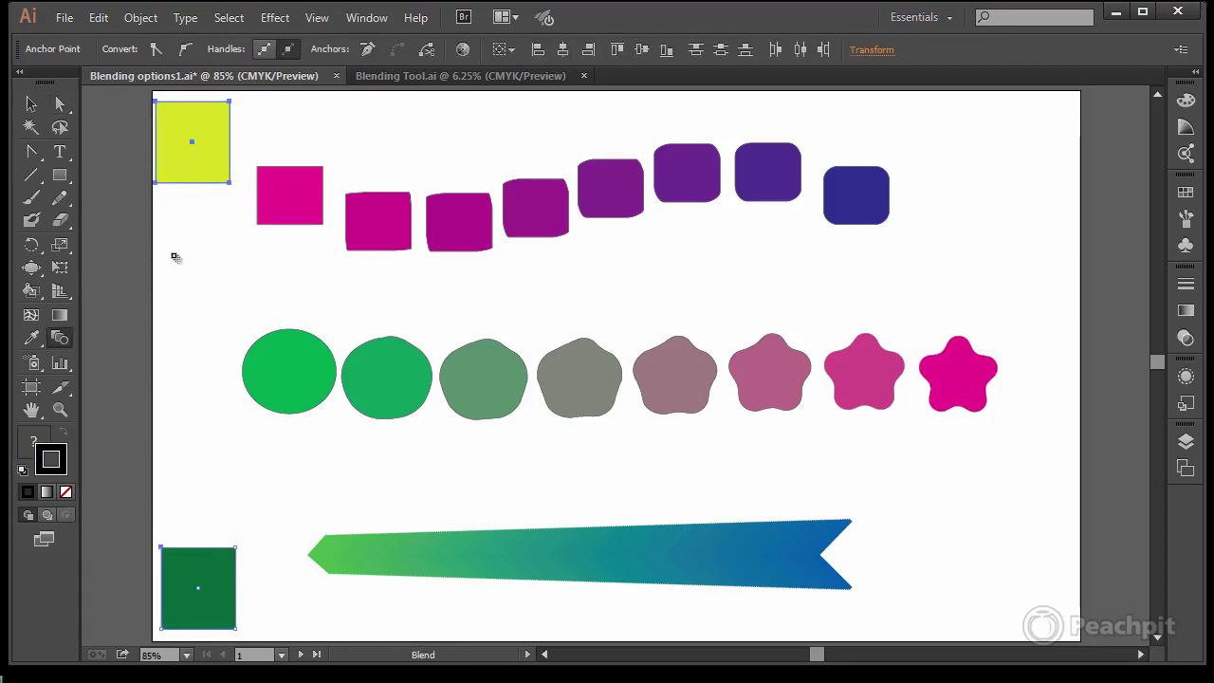
{"action": "left_click", "coordinate": [184, 576]}
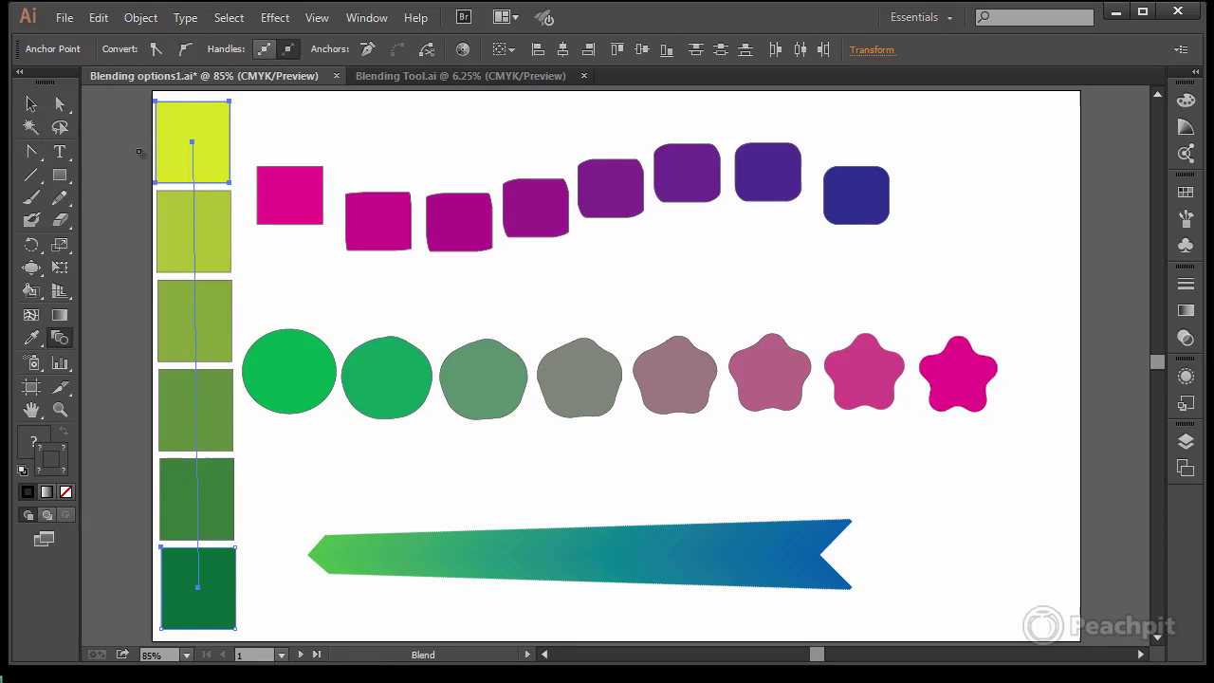
{"action": "left_click", "coordinate": [59, 103]}
{"action": "left_click", "coordinate": [192, 158]}
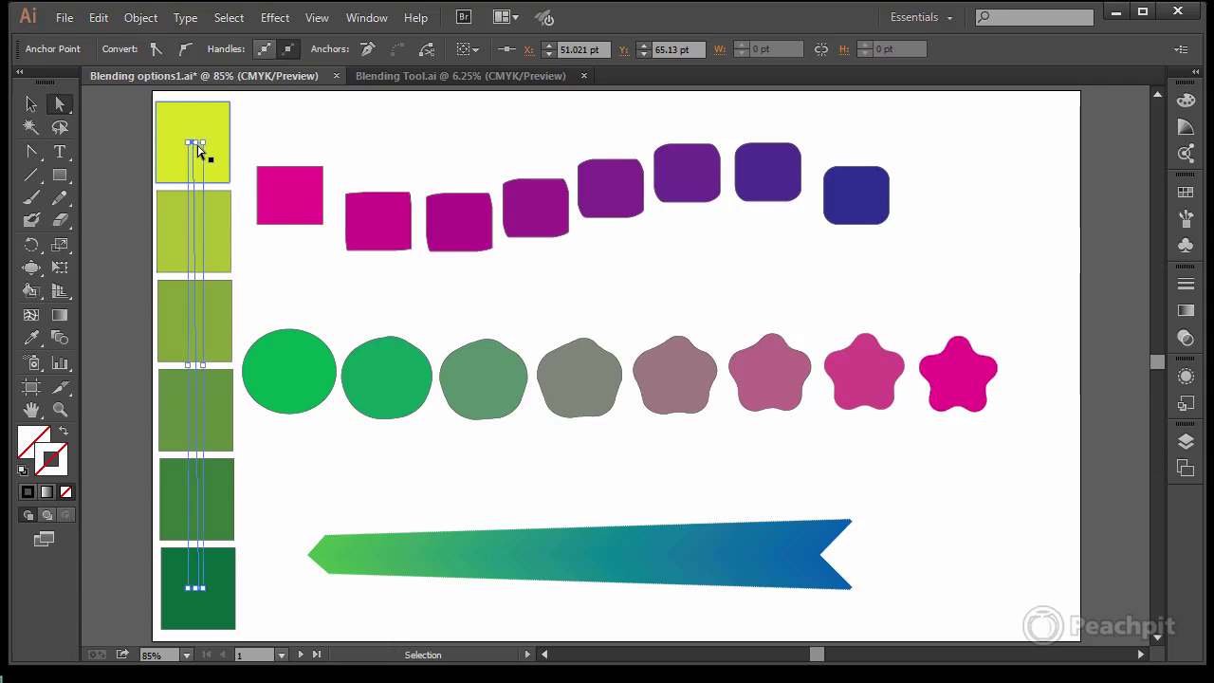
{"action": "key", "text": "ctrl+y"}
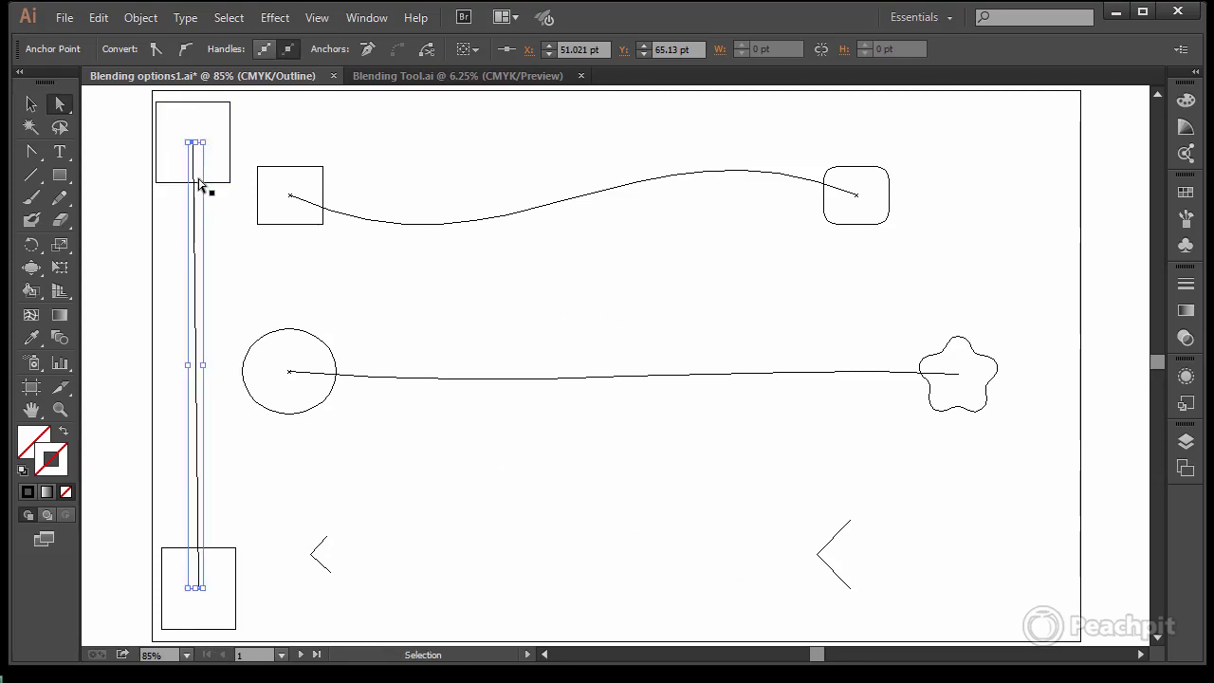
{"action": "key", "text": "ctrl+y"}
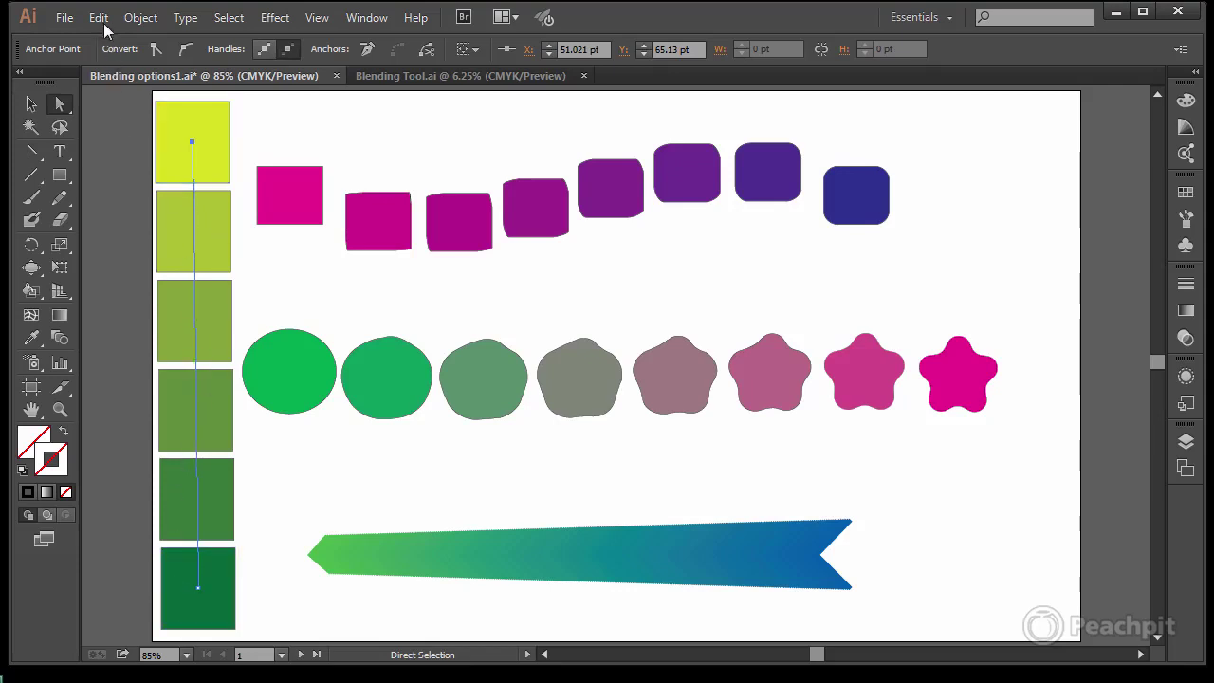
Expand the yellow-to-green column blend with Object and Fill checked.
{"action": "left_click", "coordinate": [138, 18]}
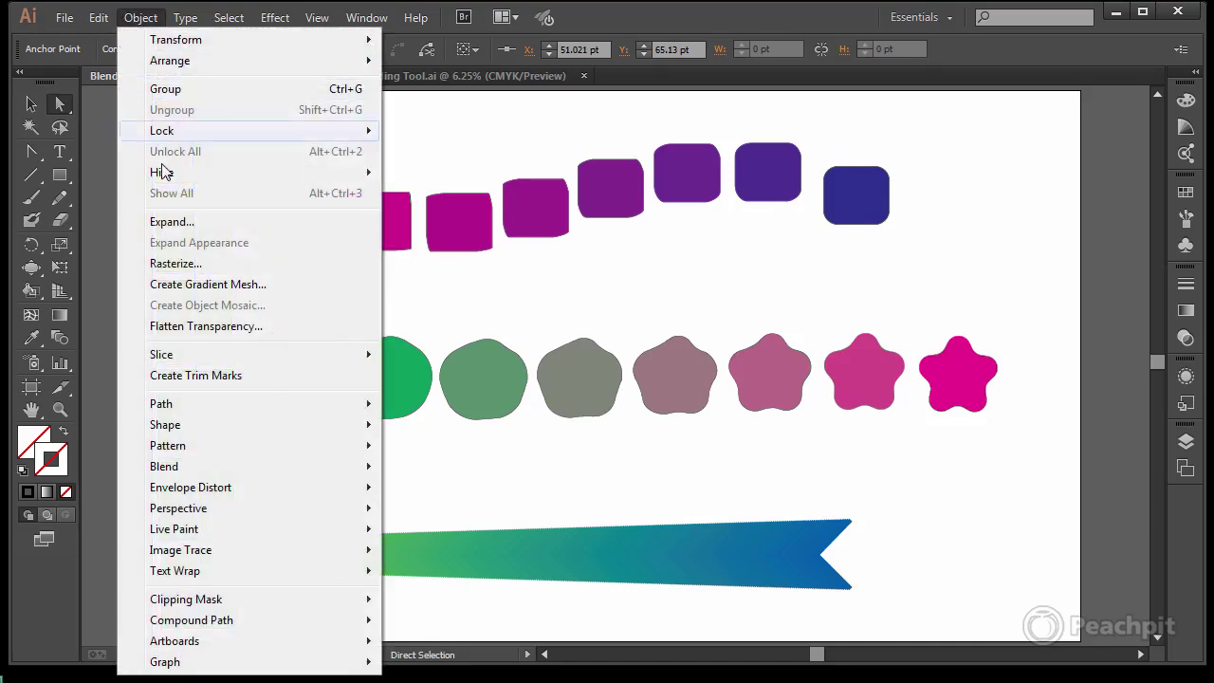
{"action": "left_click", "coordinate": [161, 224]}
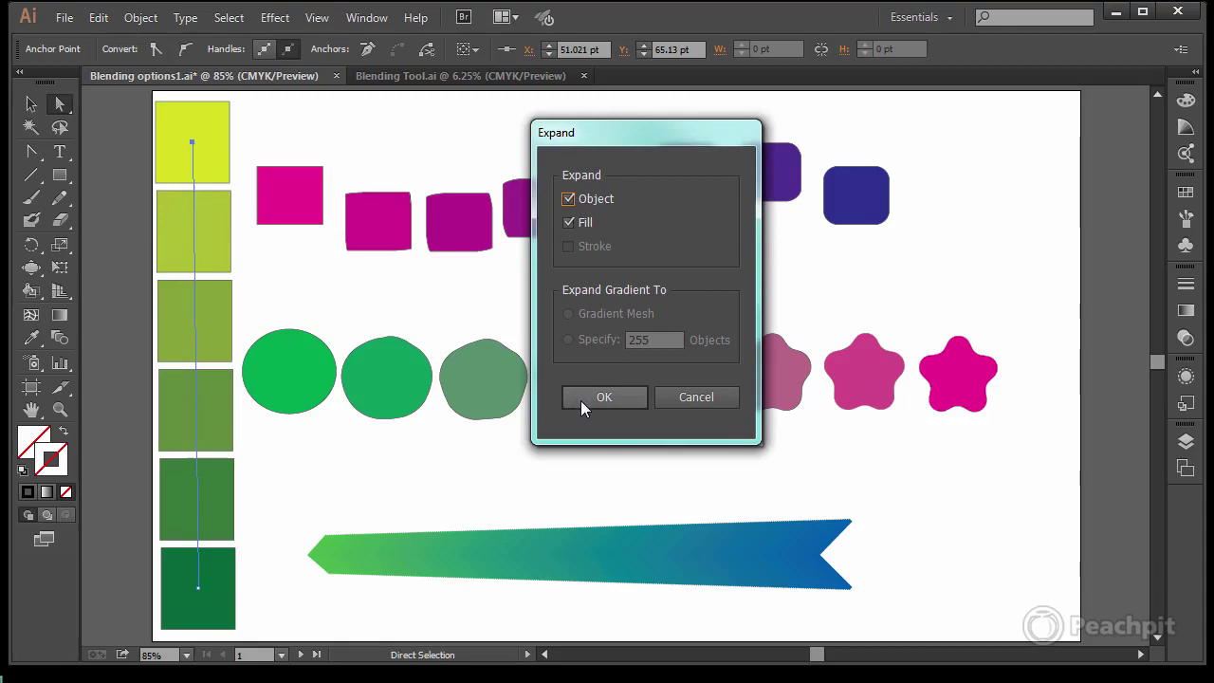
{"action": "left_click", "coordinate": [581, 398]}
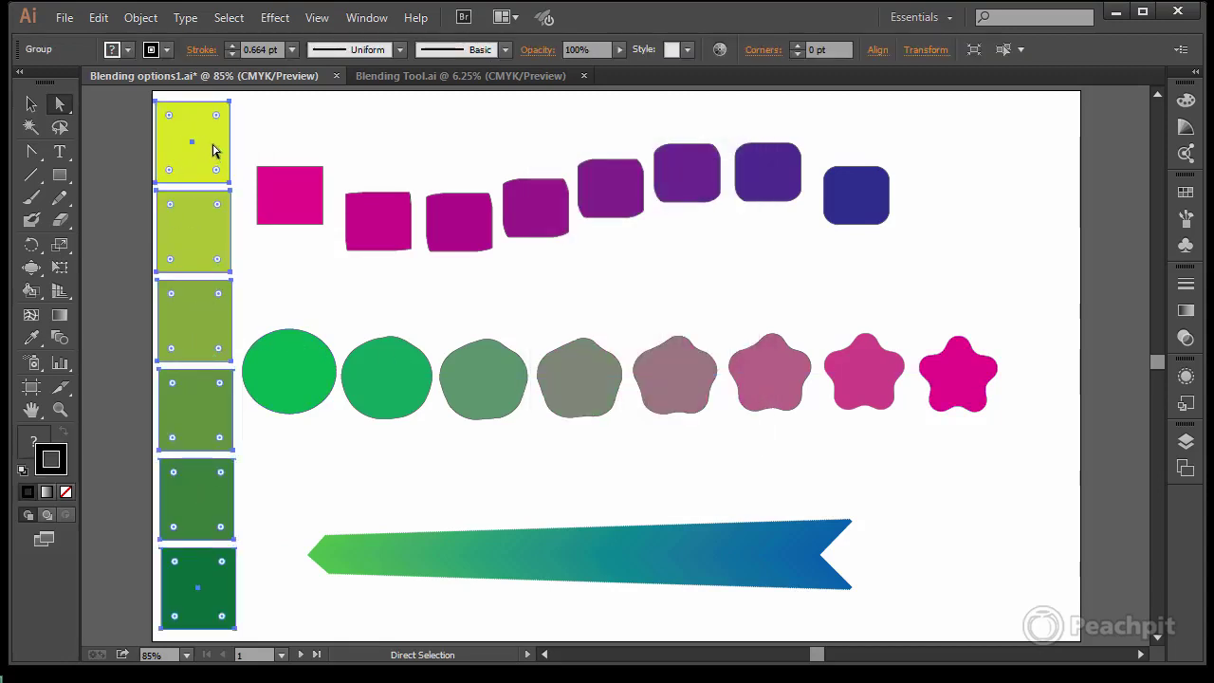
Add the six squares' green shades to Swatches as a new colour group, enlarging the panel.
{"action": "left_click", "coordinate": [1187, 192]}
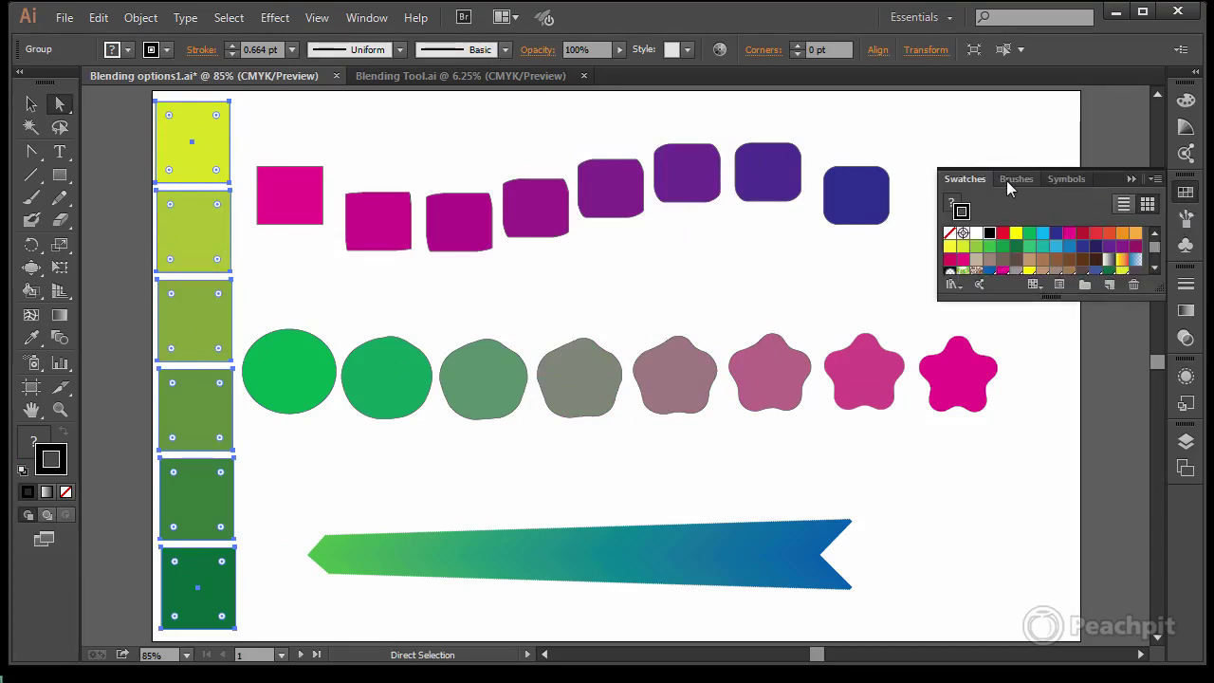
{"action": "left_click", "coordinate": [1156, 182]}
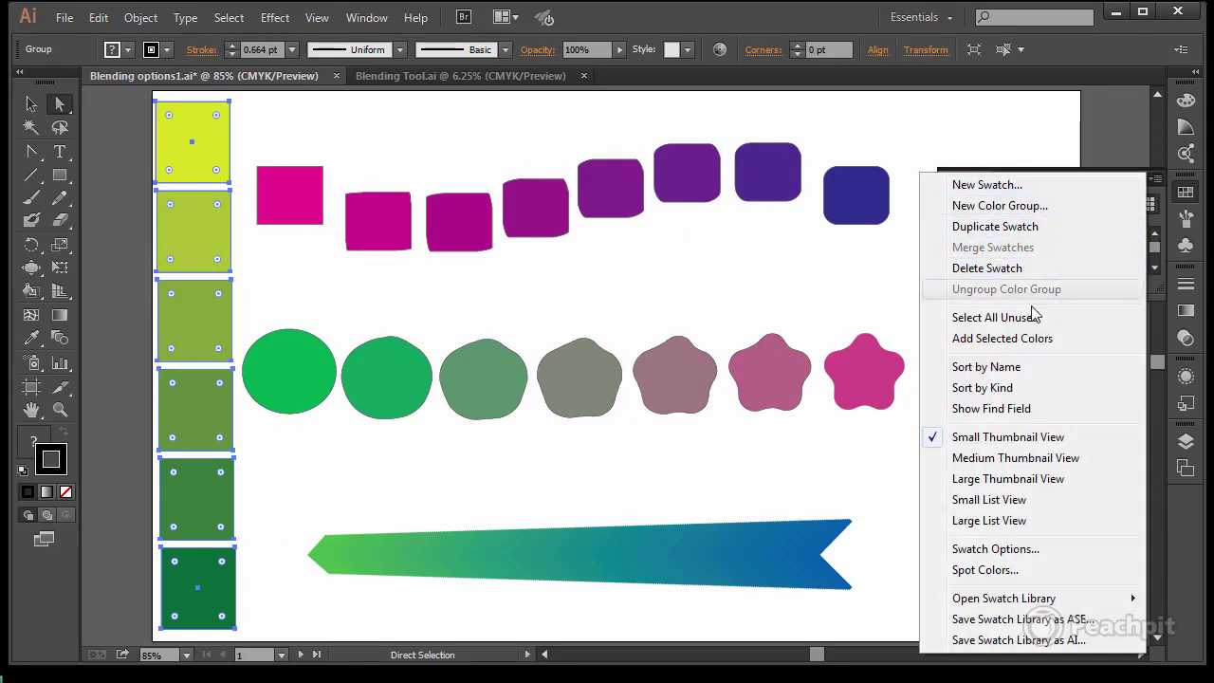
{"action": "left_click", "coordinate": [1061, 347]}
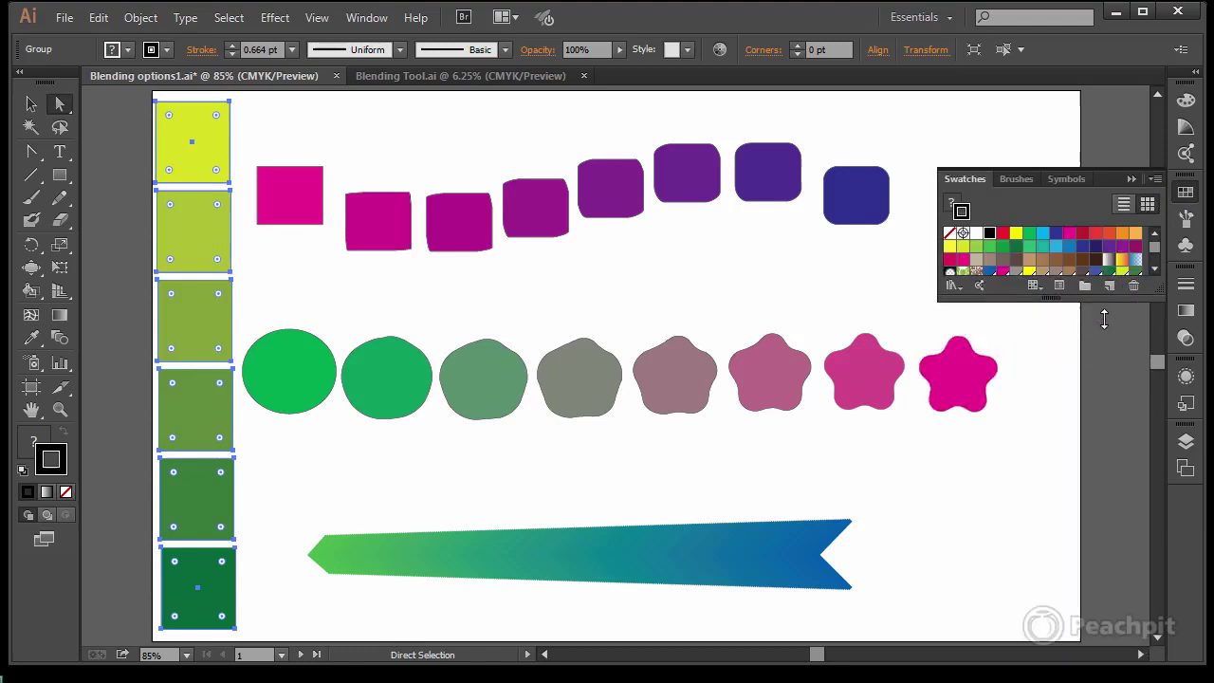
{"action": "left_click_drag", "start_coordinate": [1104, 319], "coordinate": [1105, 399]}
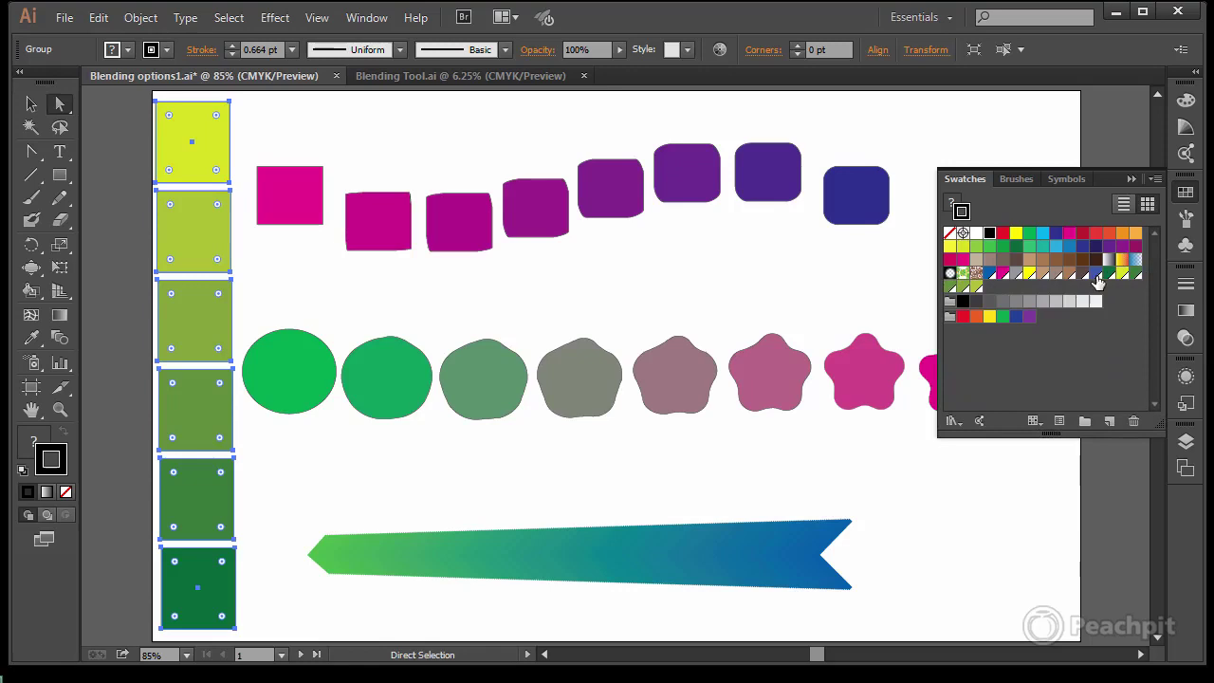